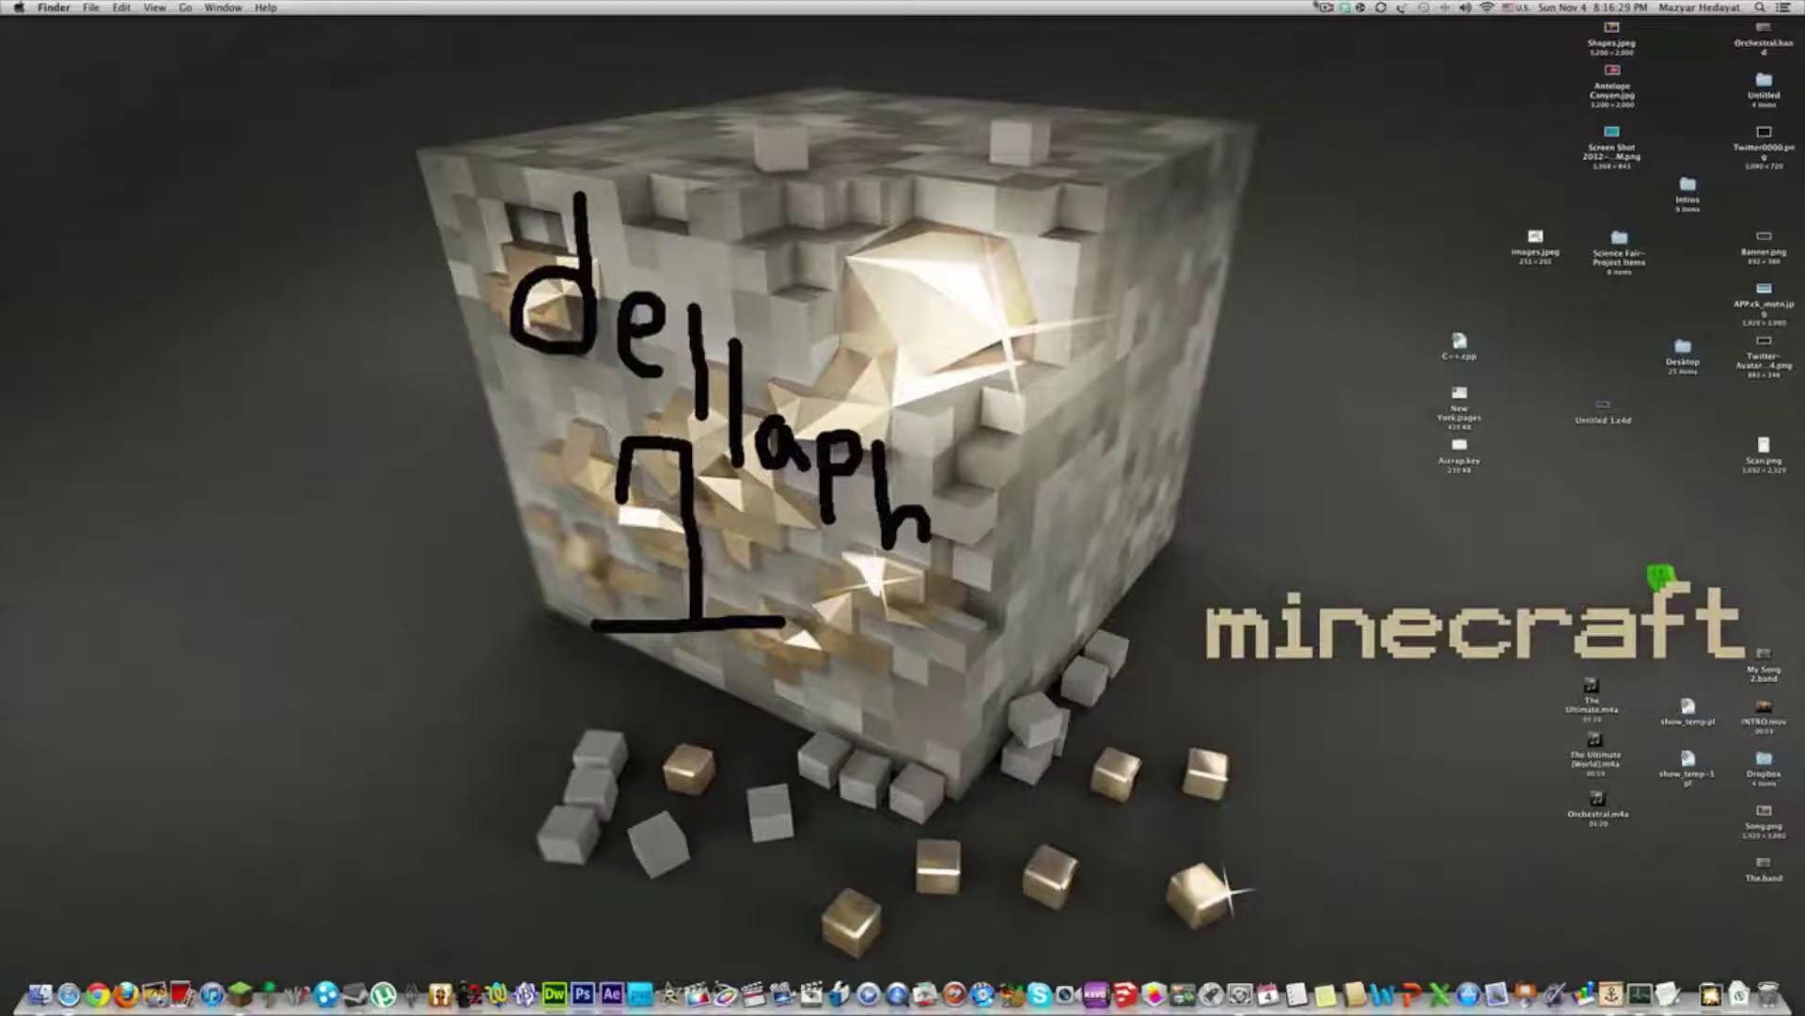
# Browse Launchpad's Other utilities folder, return to the main grid, and launch Activity Monitor
pyautogui.click(1321, 7)
pyautogui.click(1271, 54)
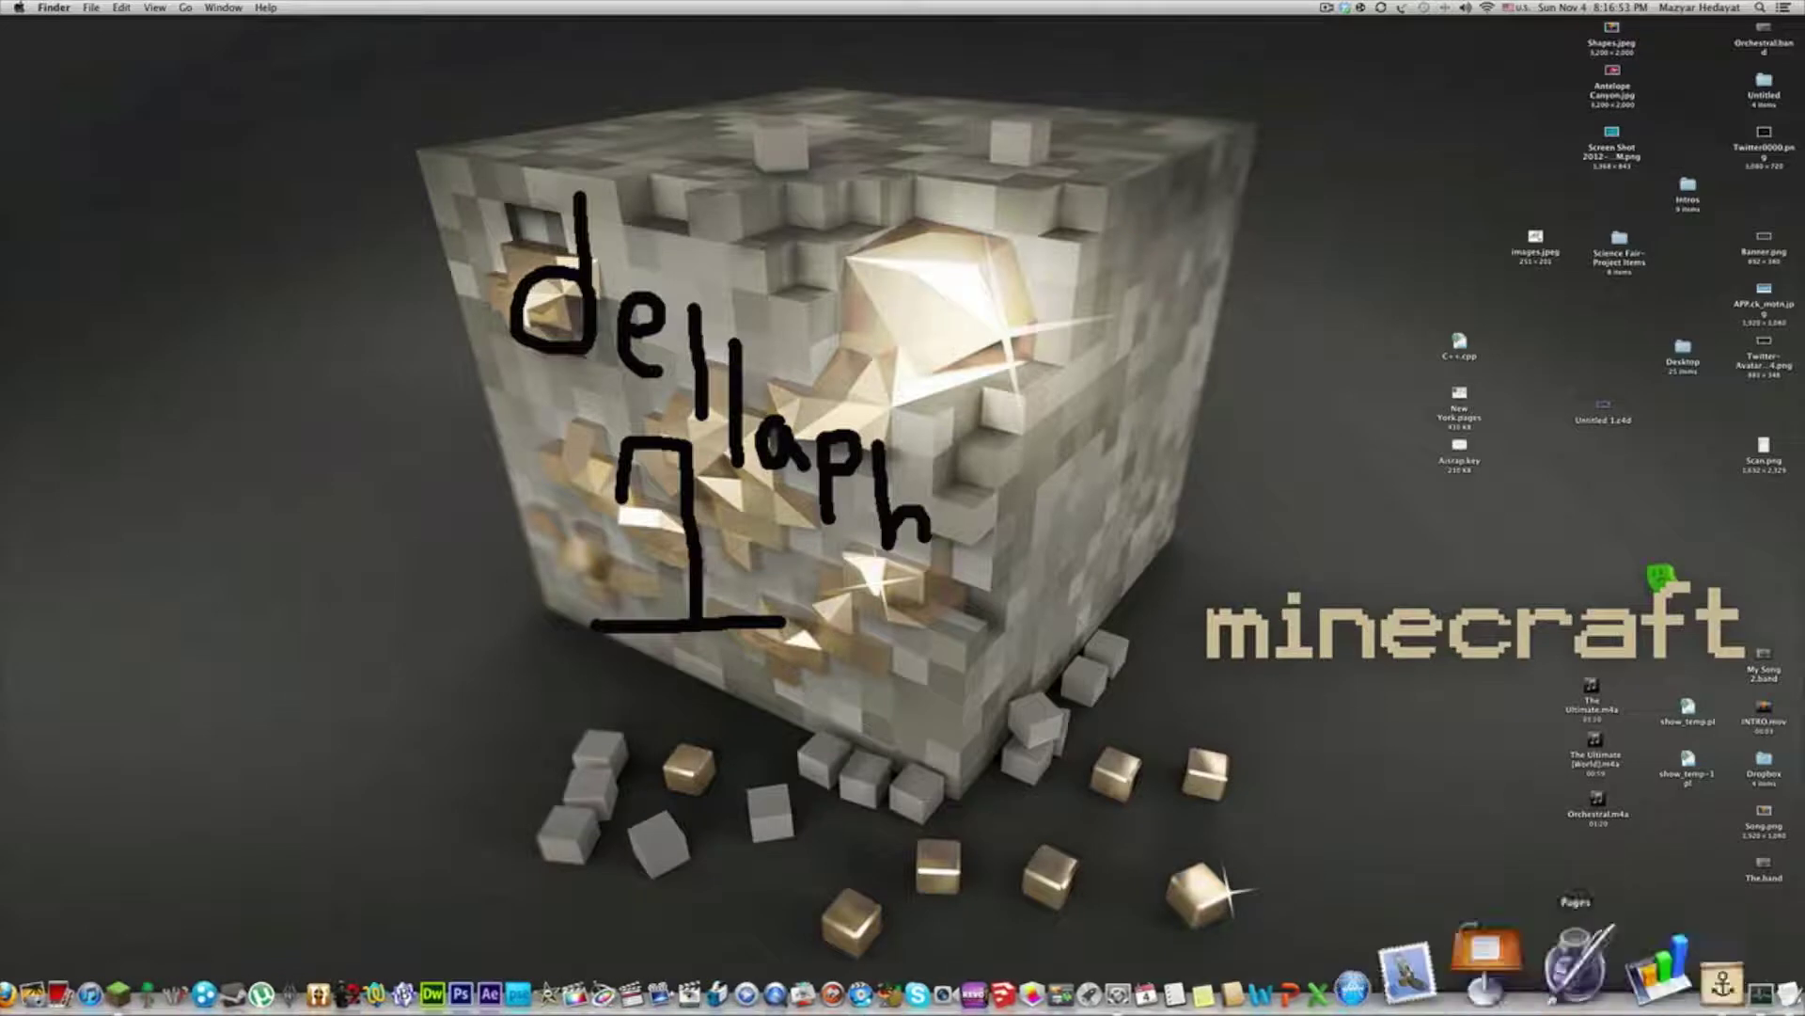
pyautogui.click(1149, 967)
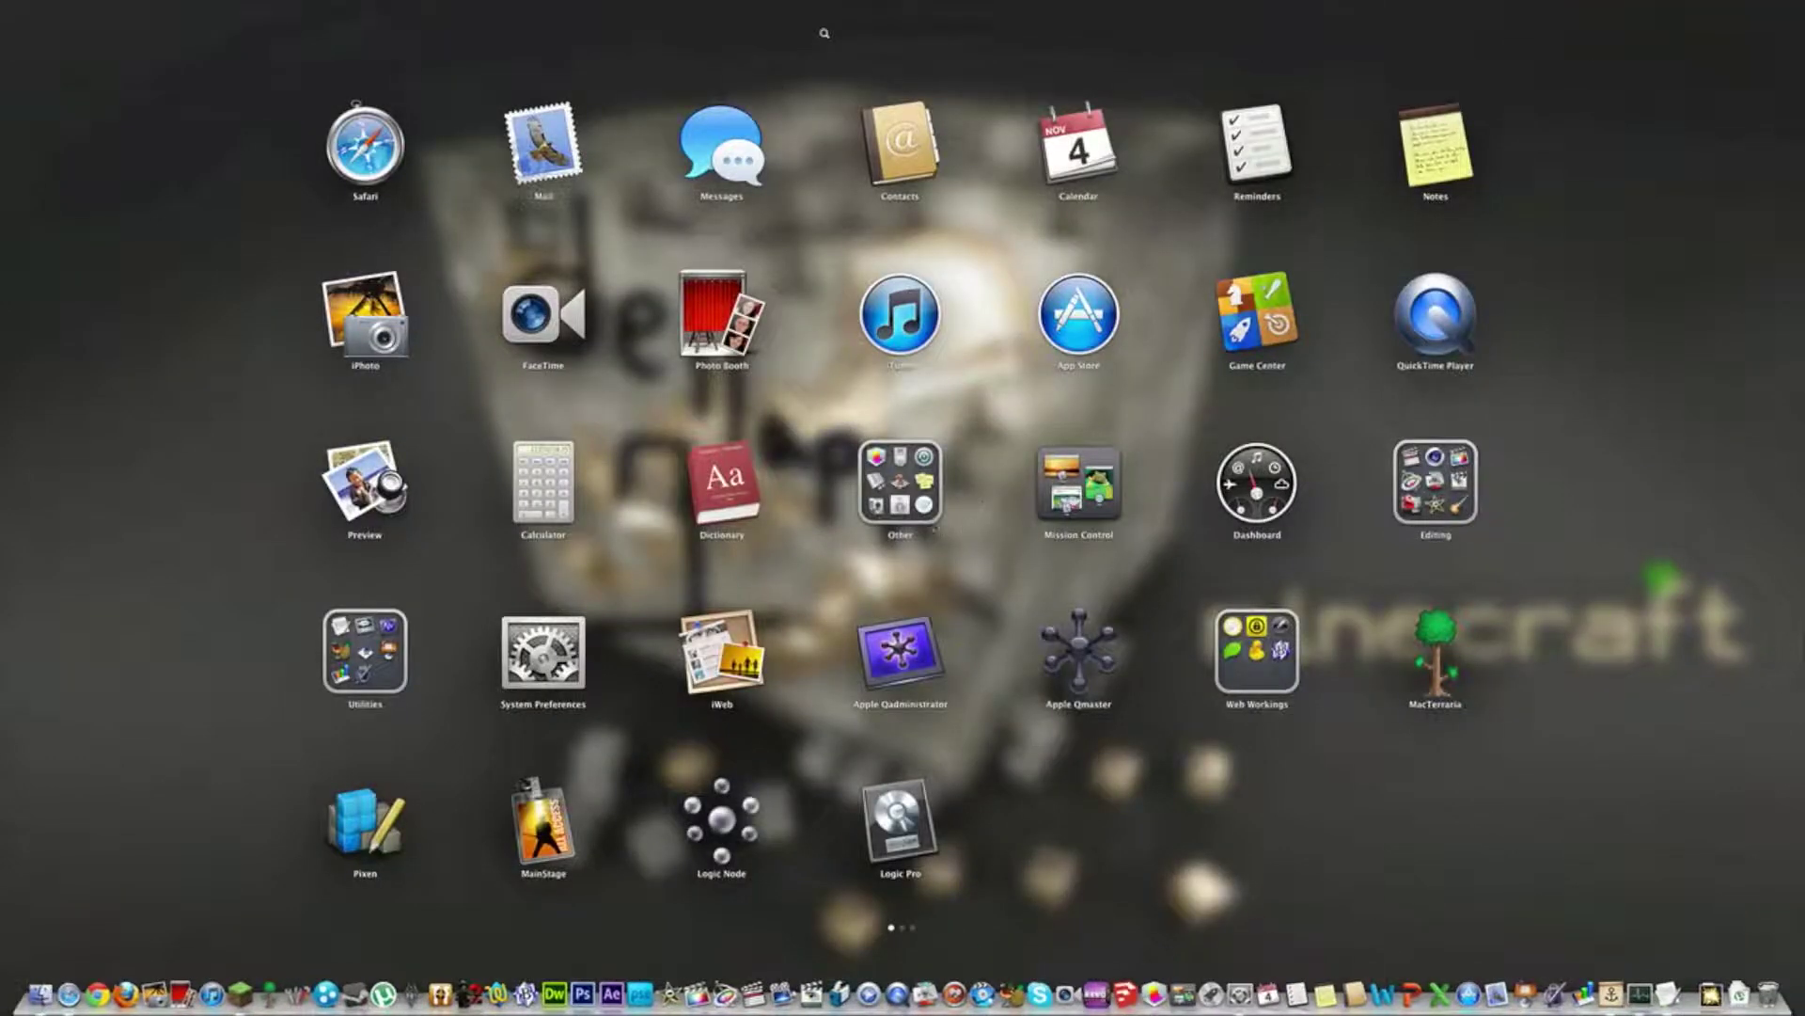
pyautogui.click(906, 470)
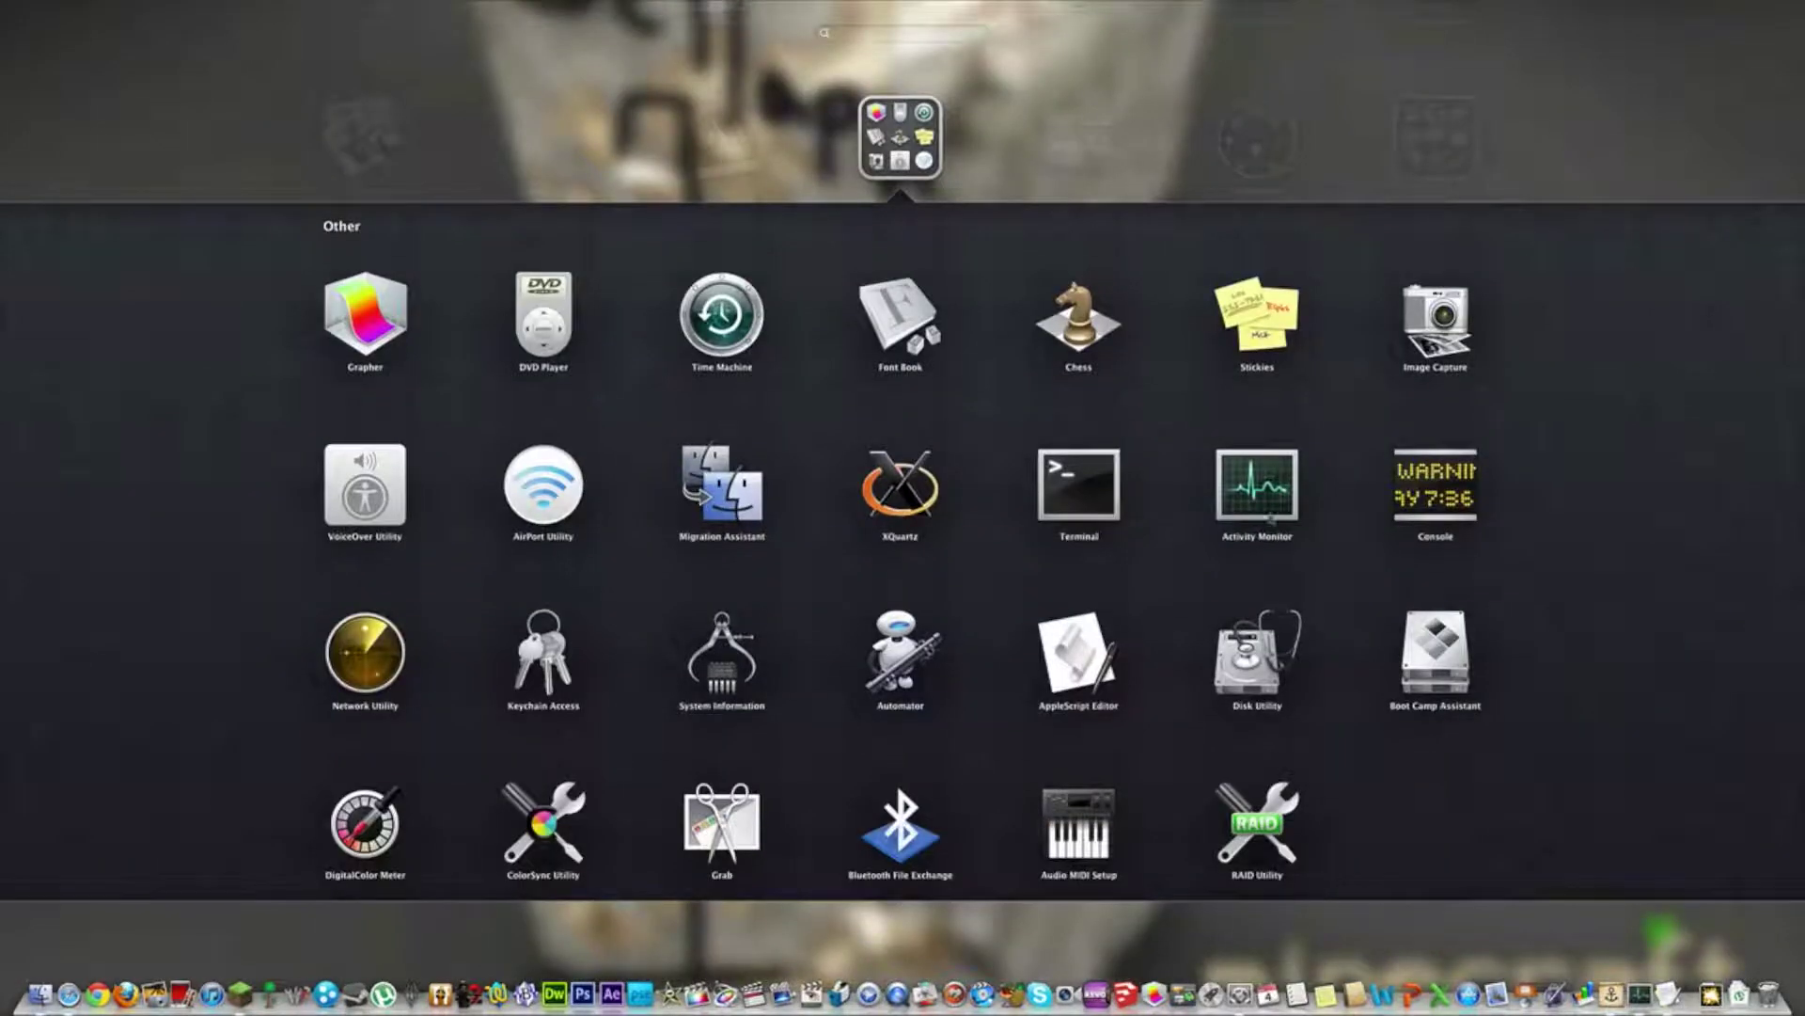
pyautogui.click(785, 120)
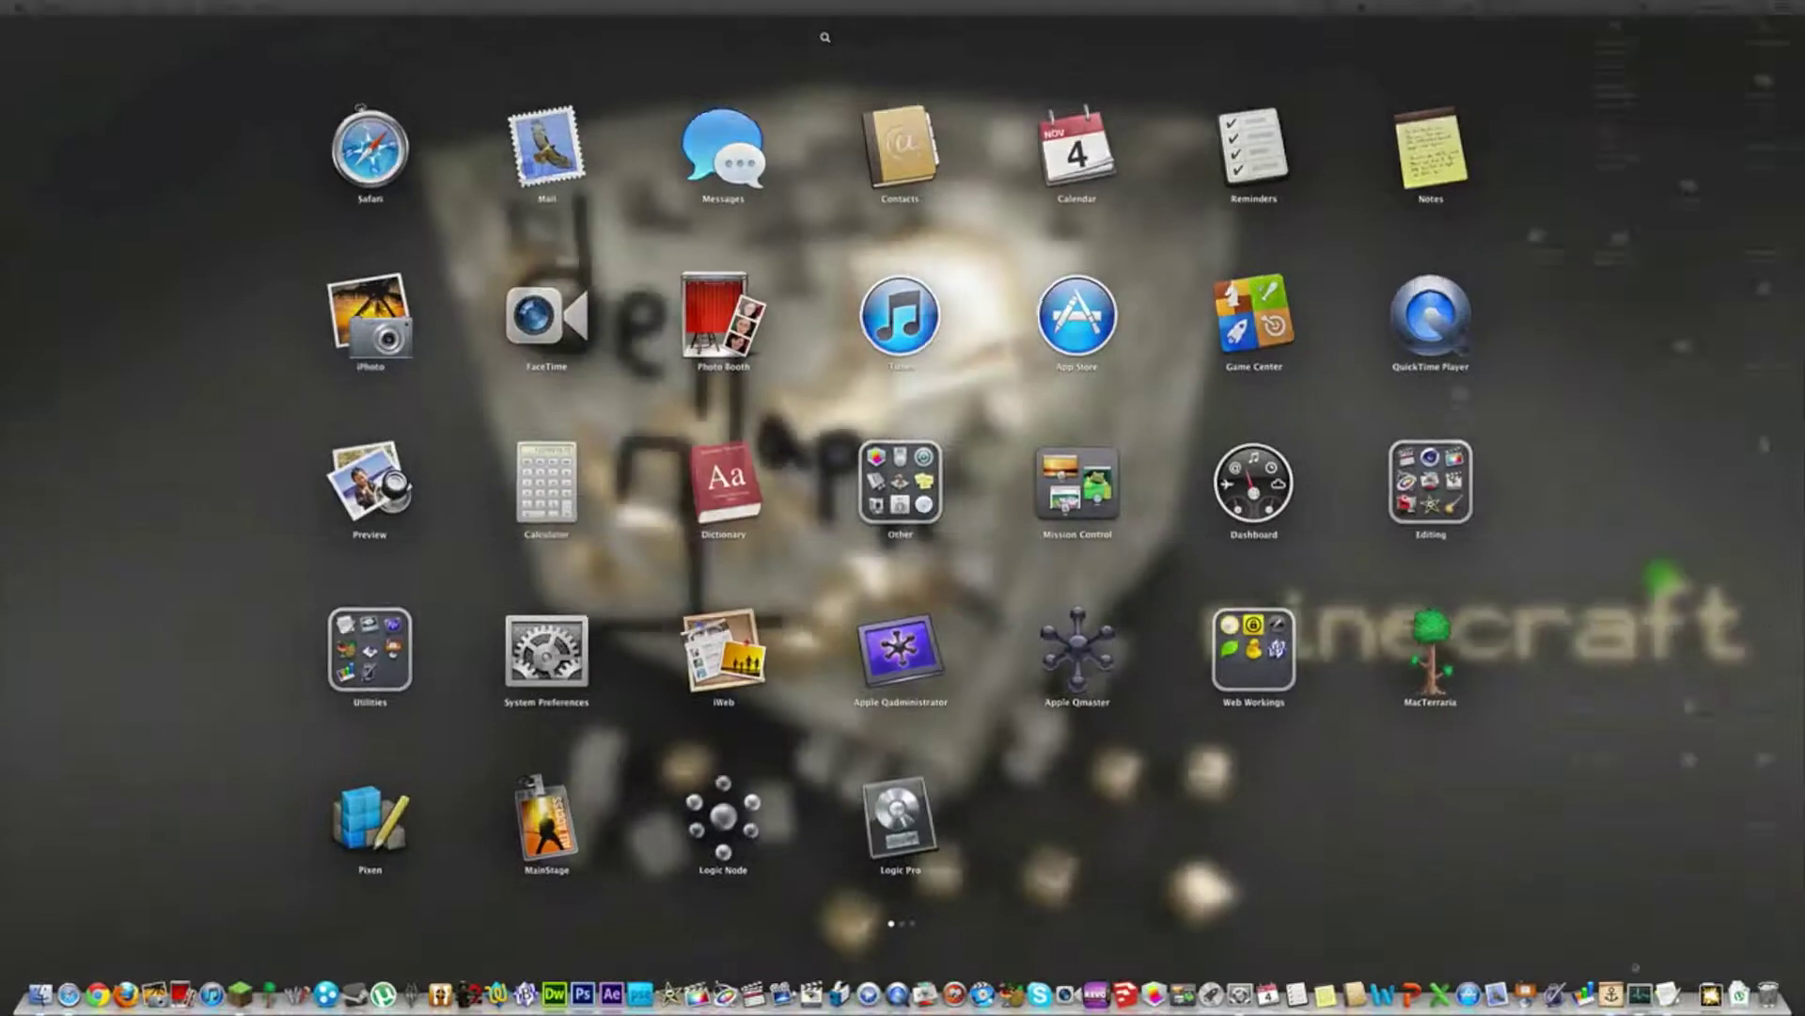
pyautogui.click(1639, 992)
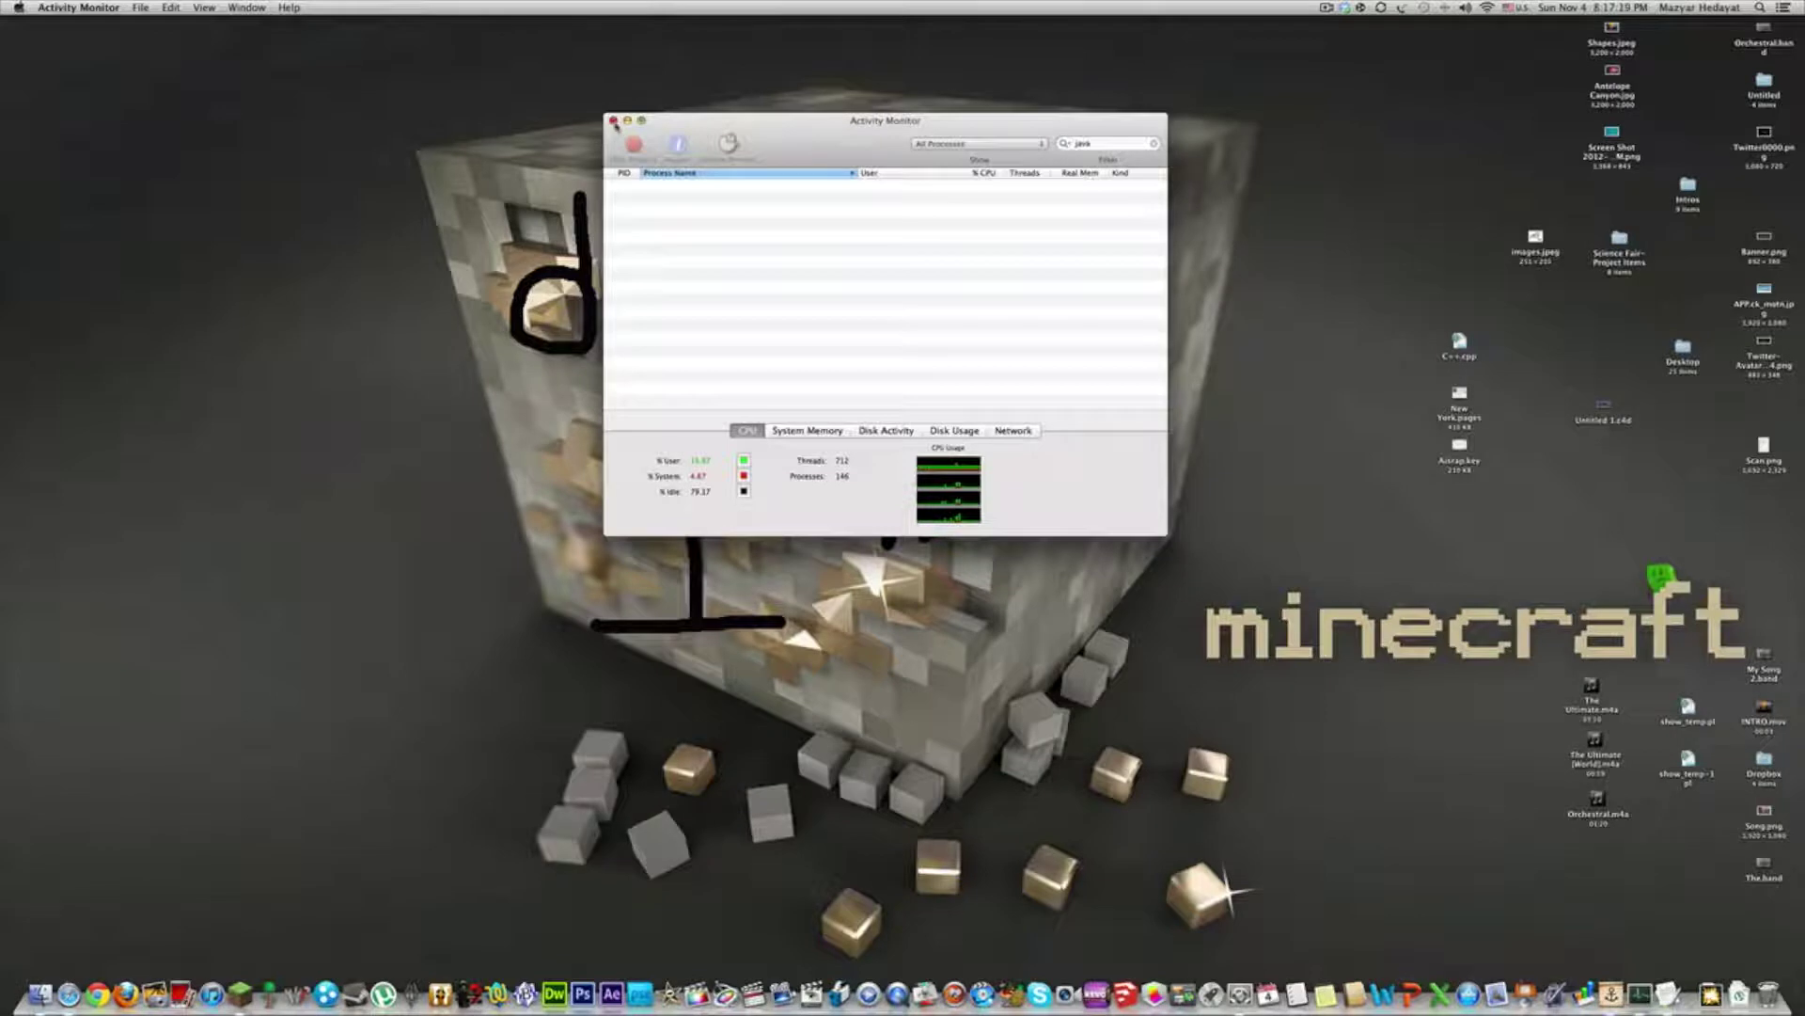
# Close Activity Monitor after confirming no java process is running
pyautogui.click(613, 120)
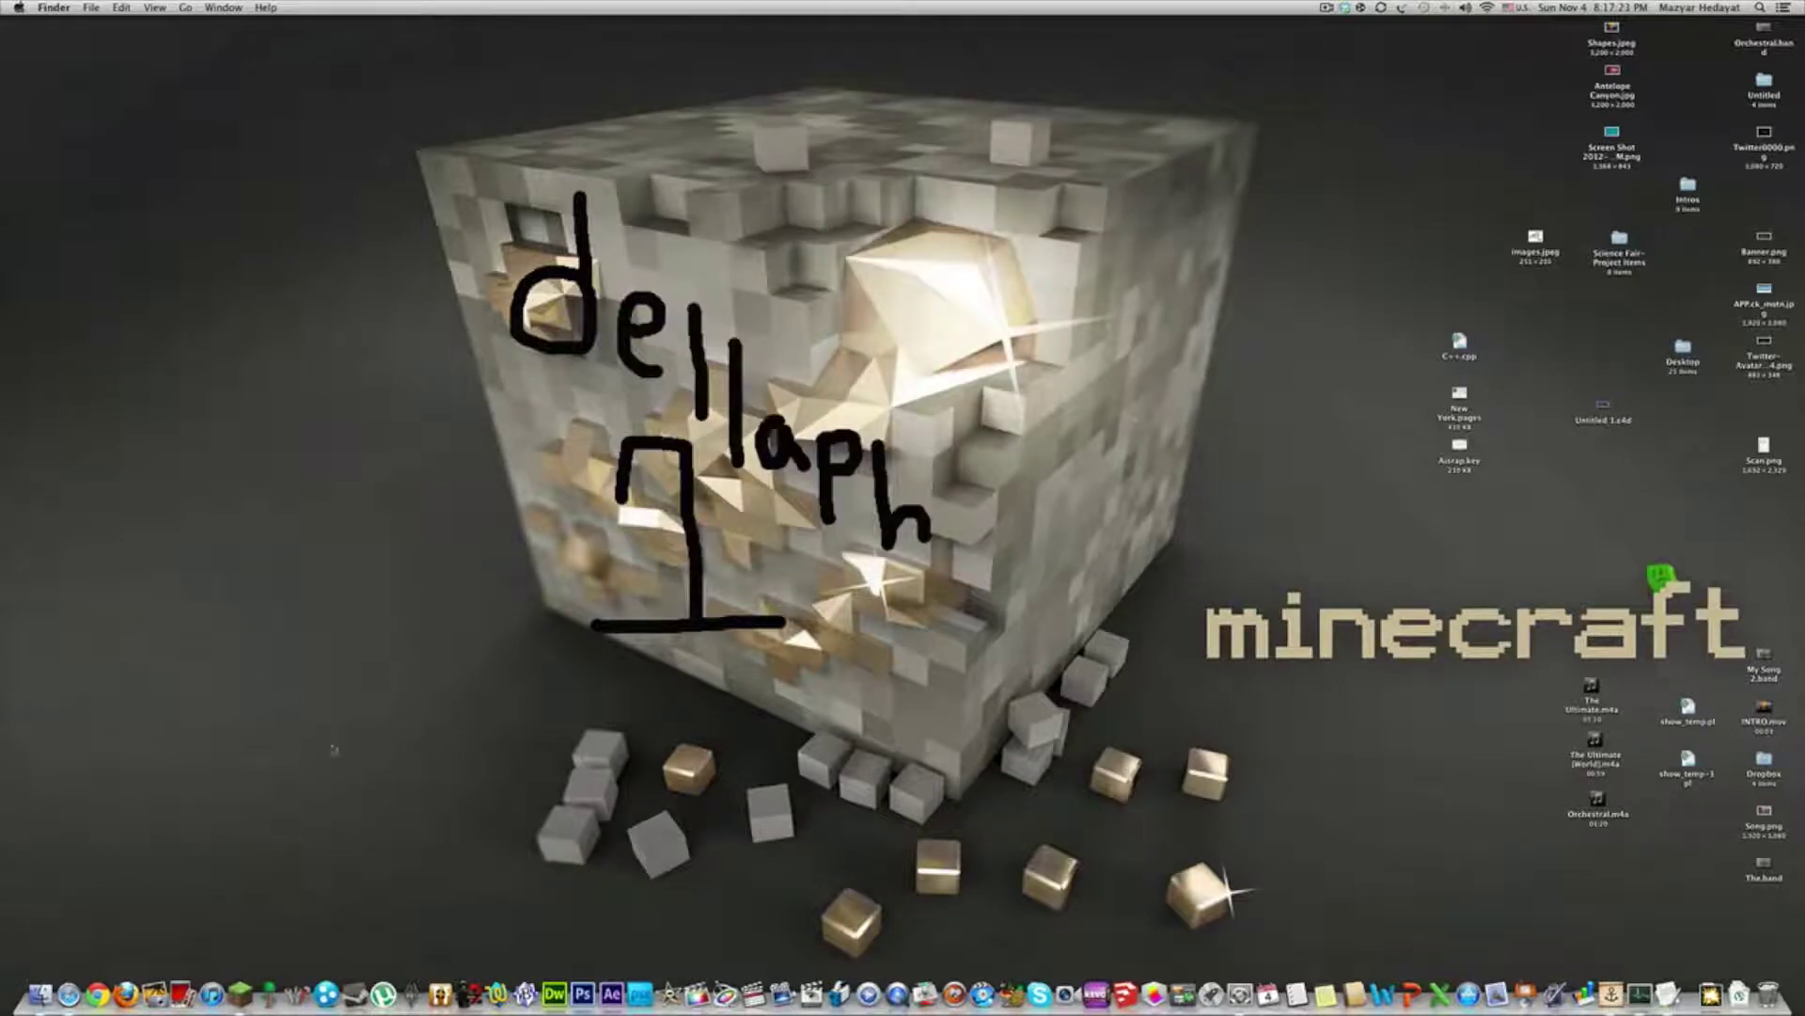
# Open bukkit's server.properties in TextEdit, clear the server-ip value, and save
pyautogui.rightClick(39, 977)
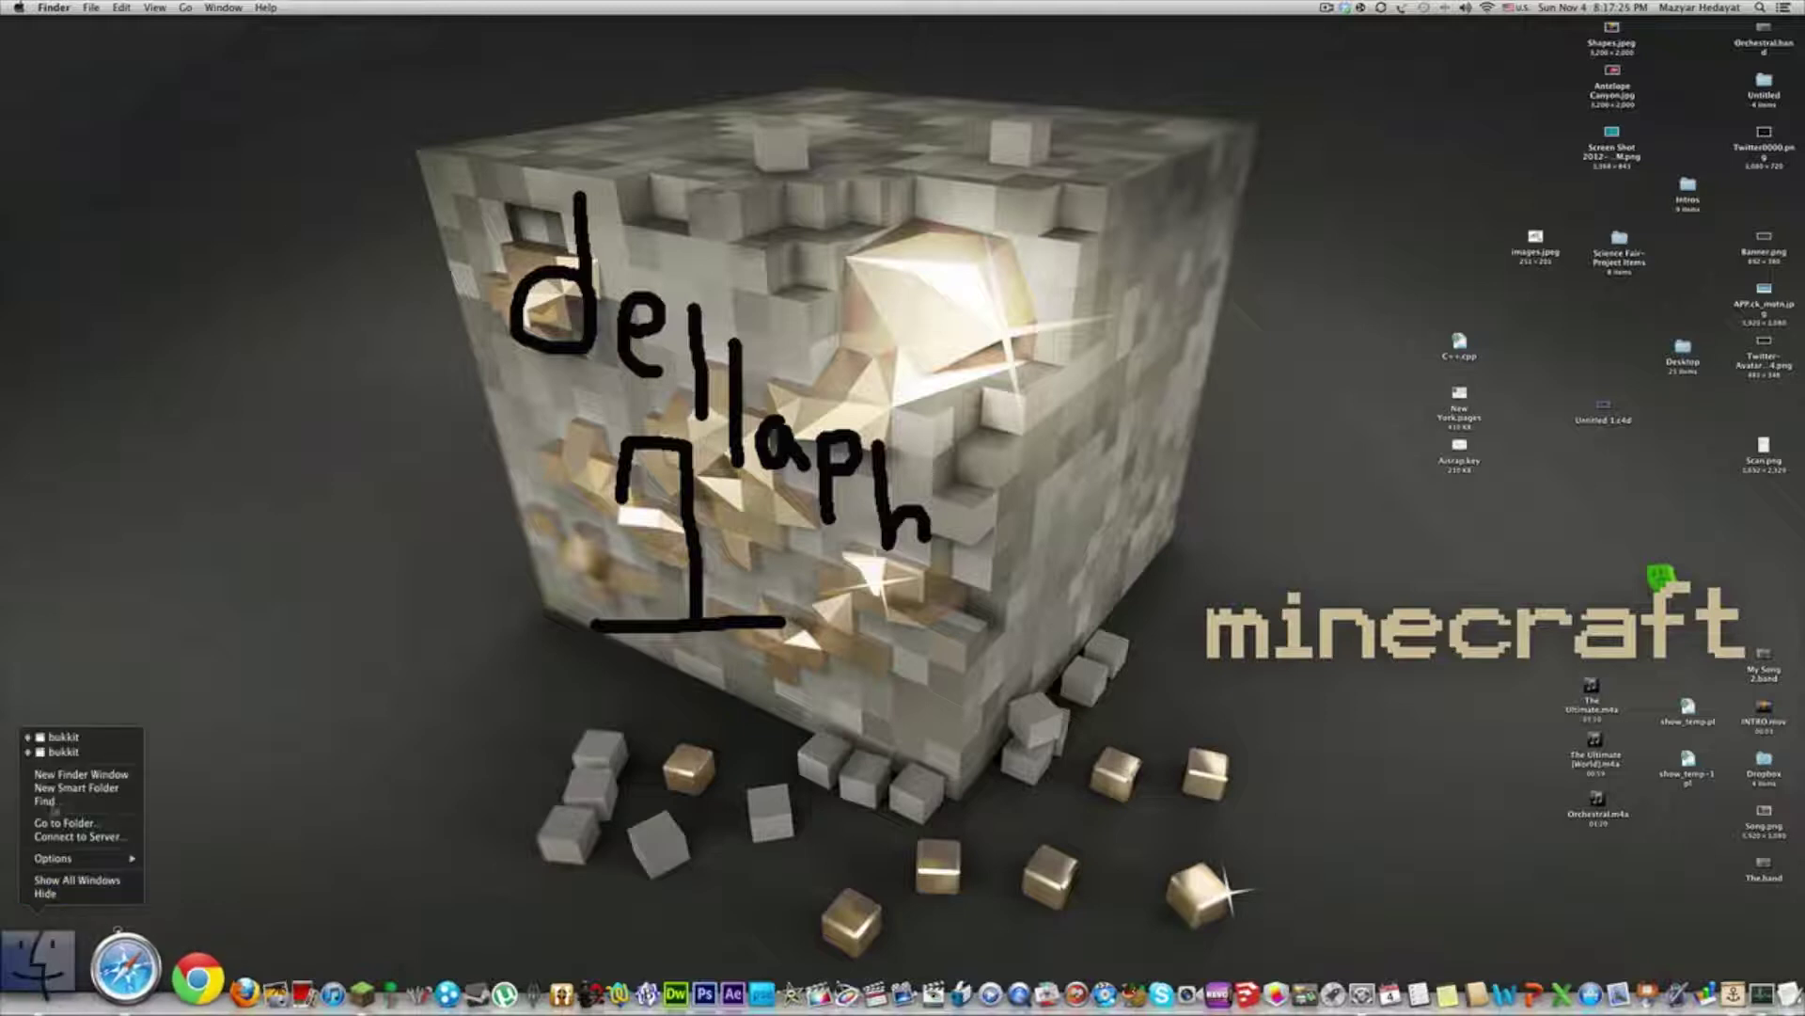
pyautogui.click(49, 743)
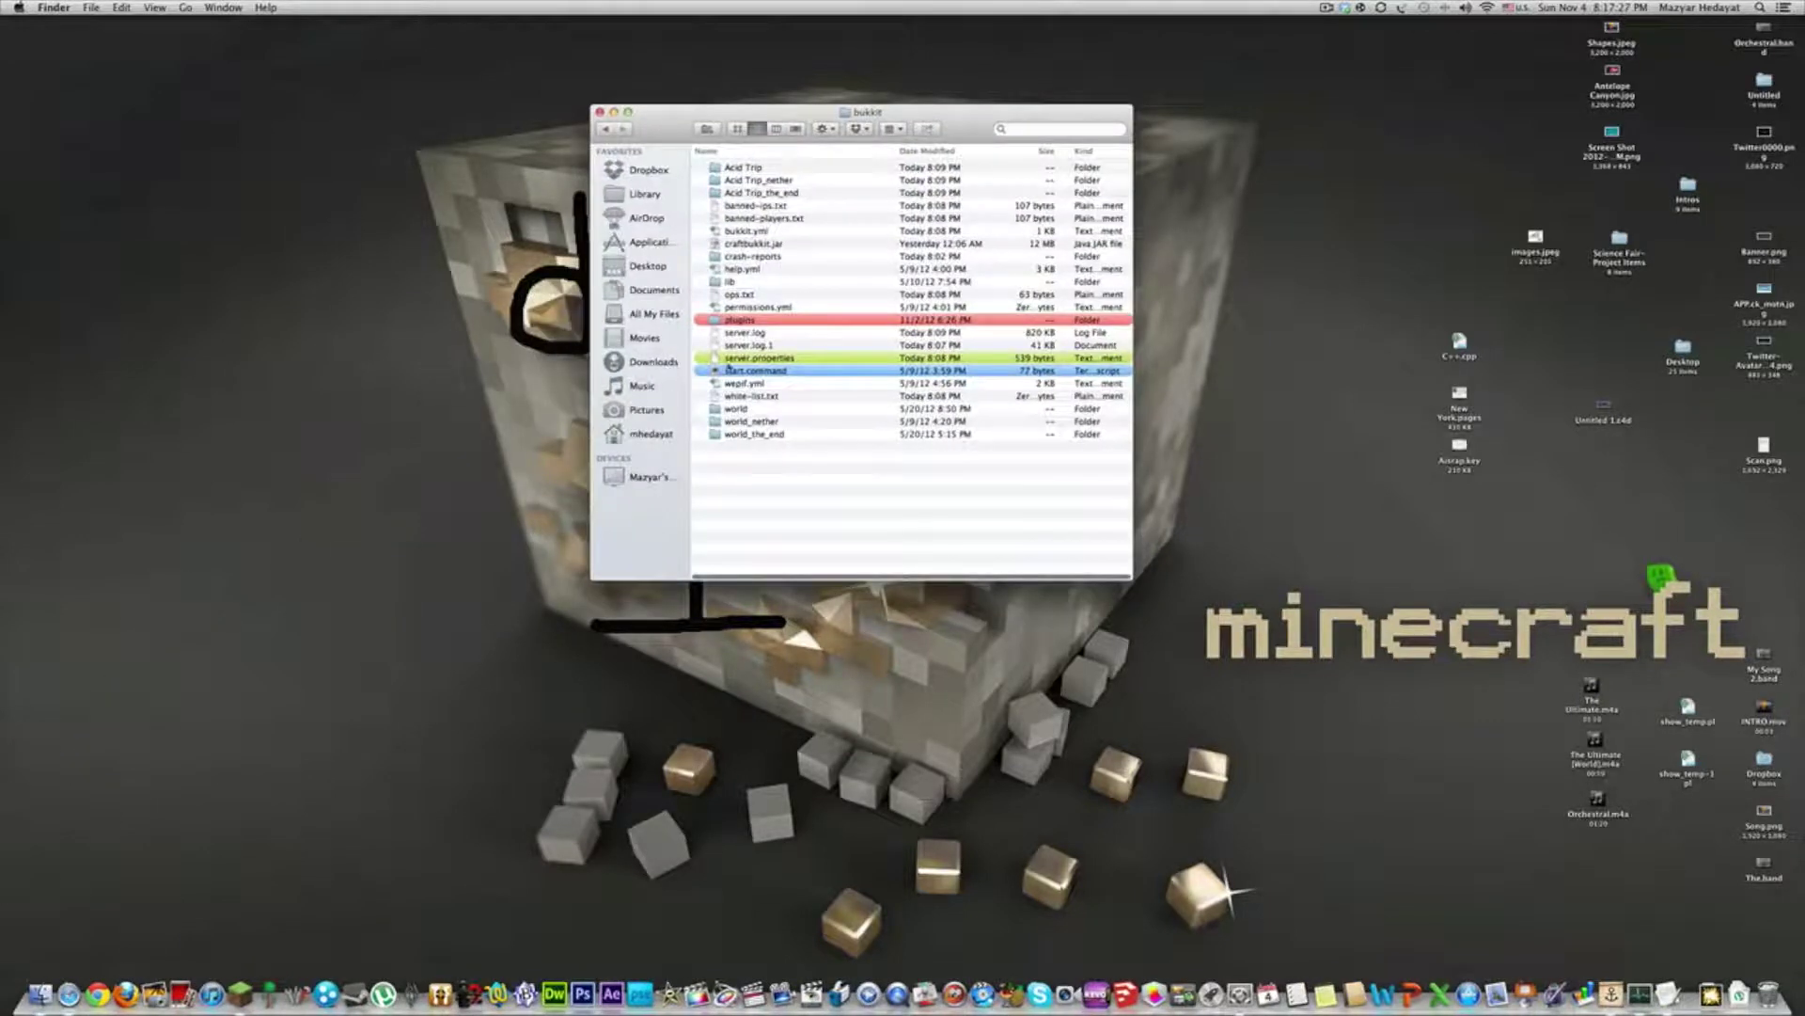
pyautogui.doubleClick(728, 362)
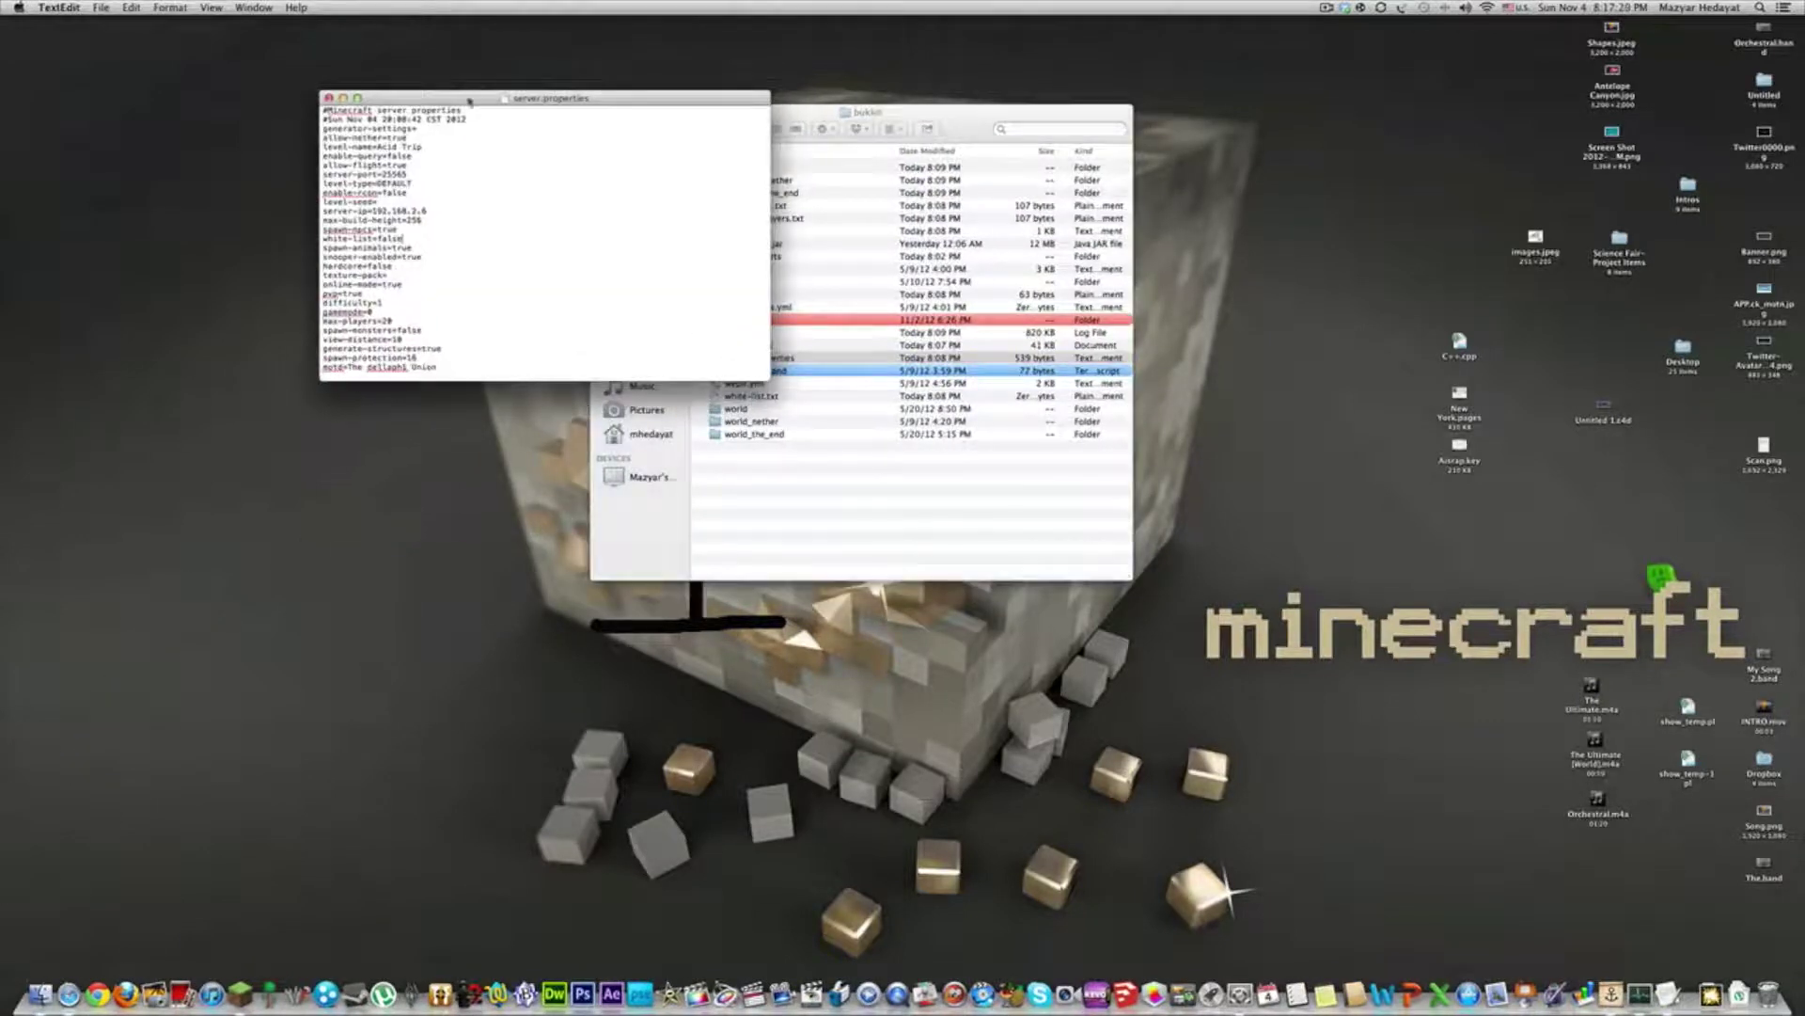
pyautogui.doubleClick(876, 320)
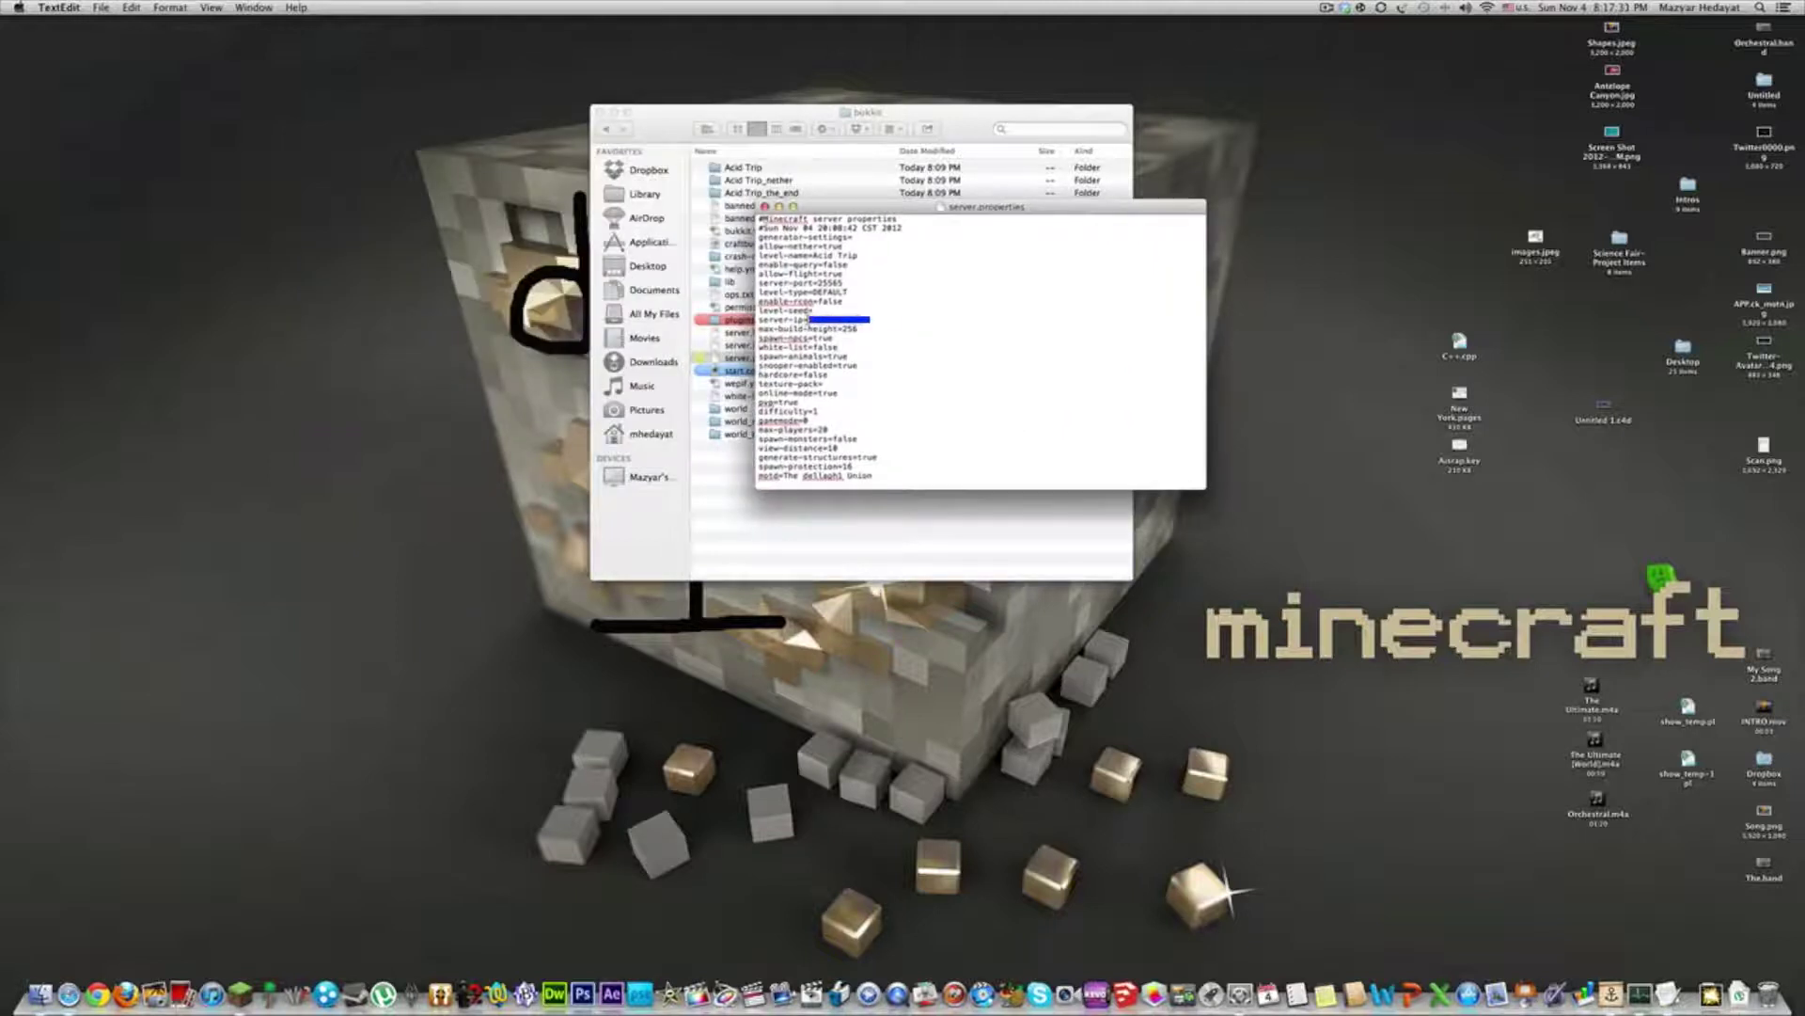
pyautogui.press('super+v')
pyautogui.press('BackSpace')
pyautogui.press('super+s')
# Position the server.properties window beside the bukkit folder window
pyautogui.click(1033, 213)
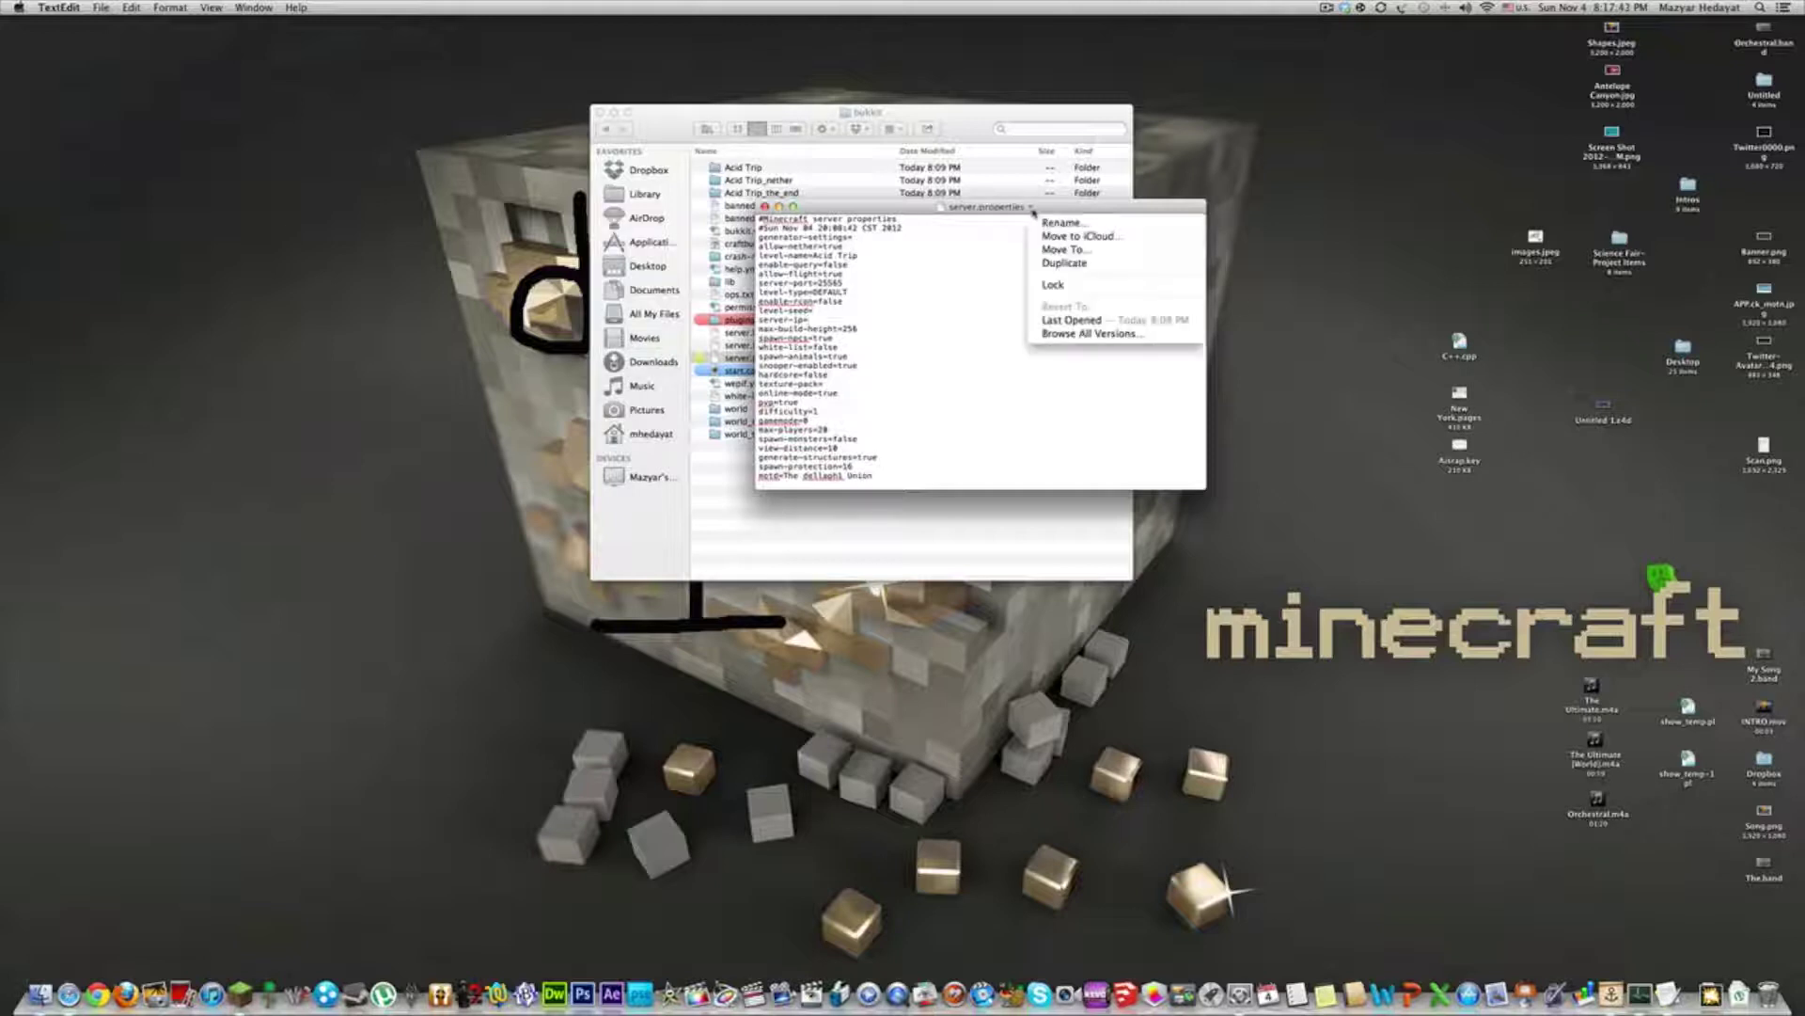
pyautogui.click(938, 266)
pyautogui.moveTo(1065, 212); pyautogui.dragTo(1443, 117)
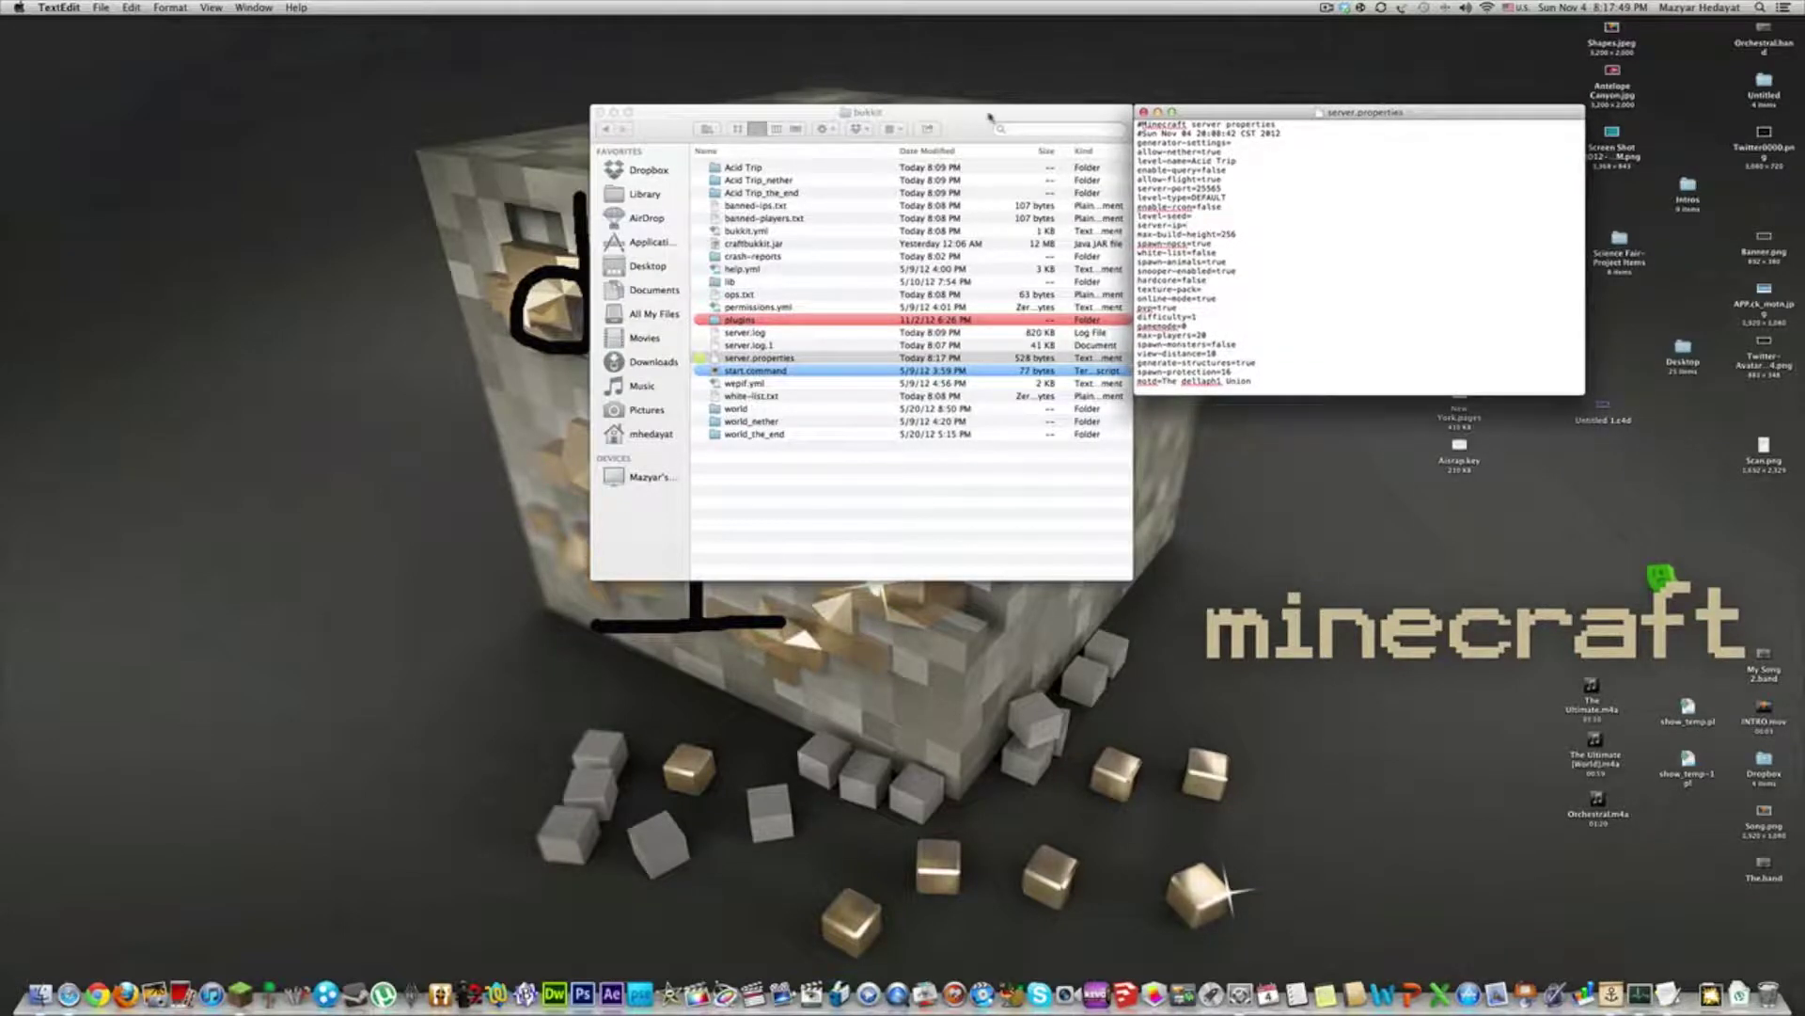
pyautogui.click(1384, 110)
pyautogui.moveTo(1282, 114); pyautogui.dragTo(1194, 87)
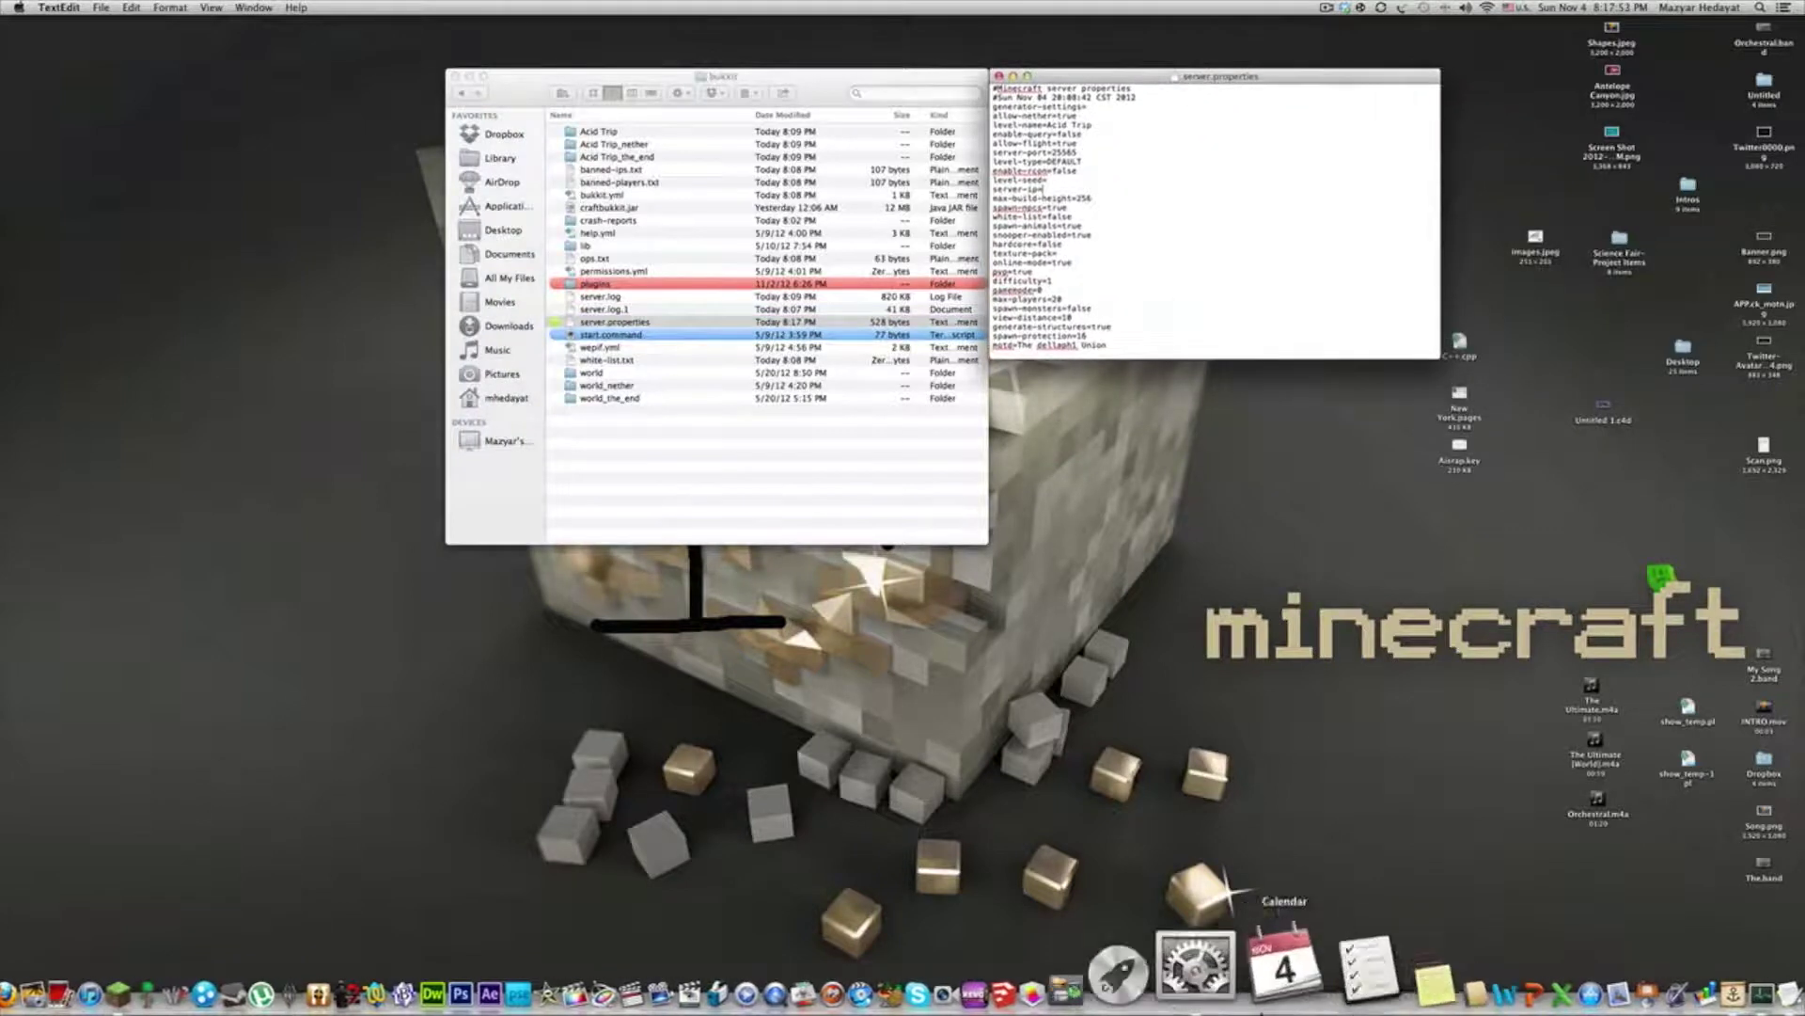
pyautogui.click(1239, 994)
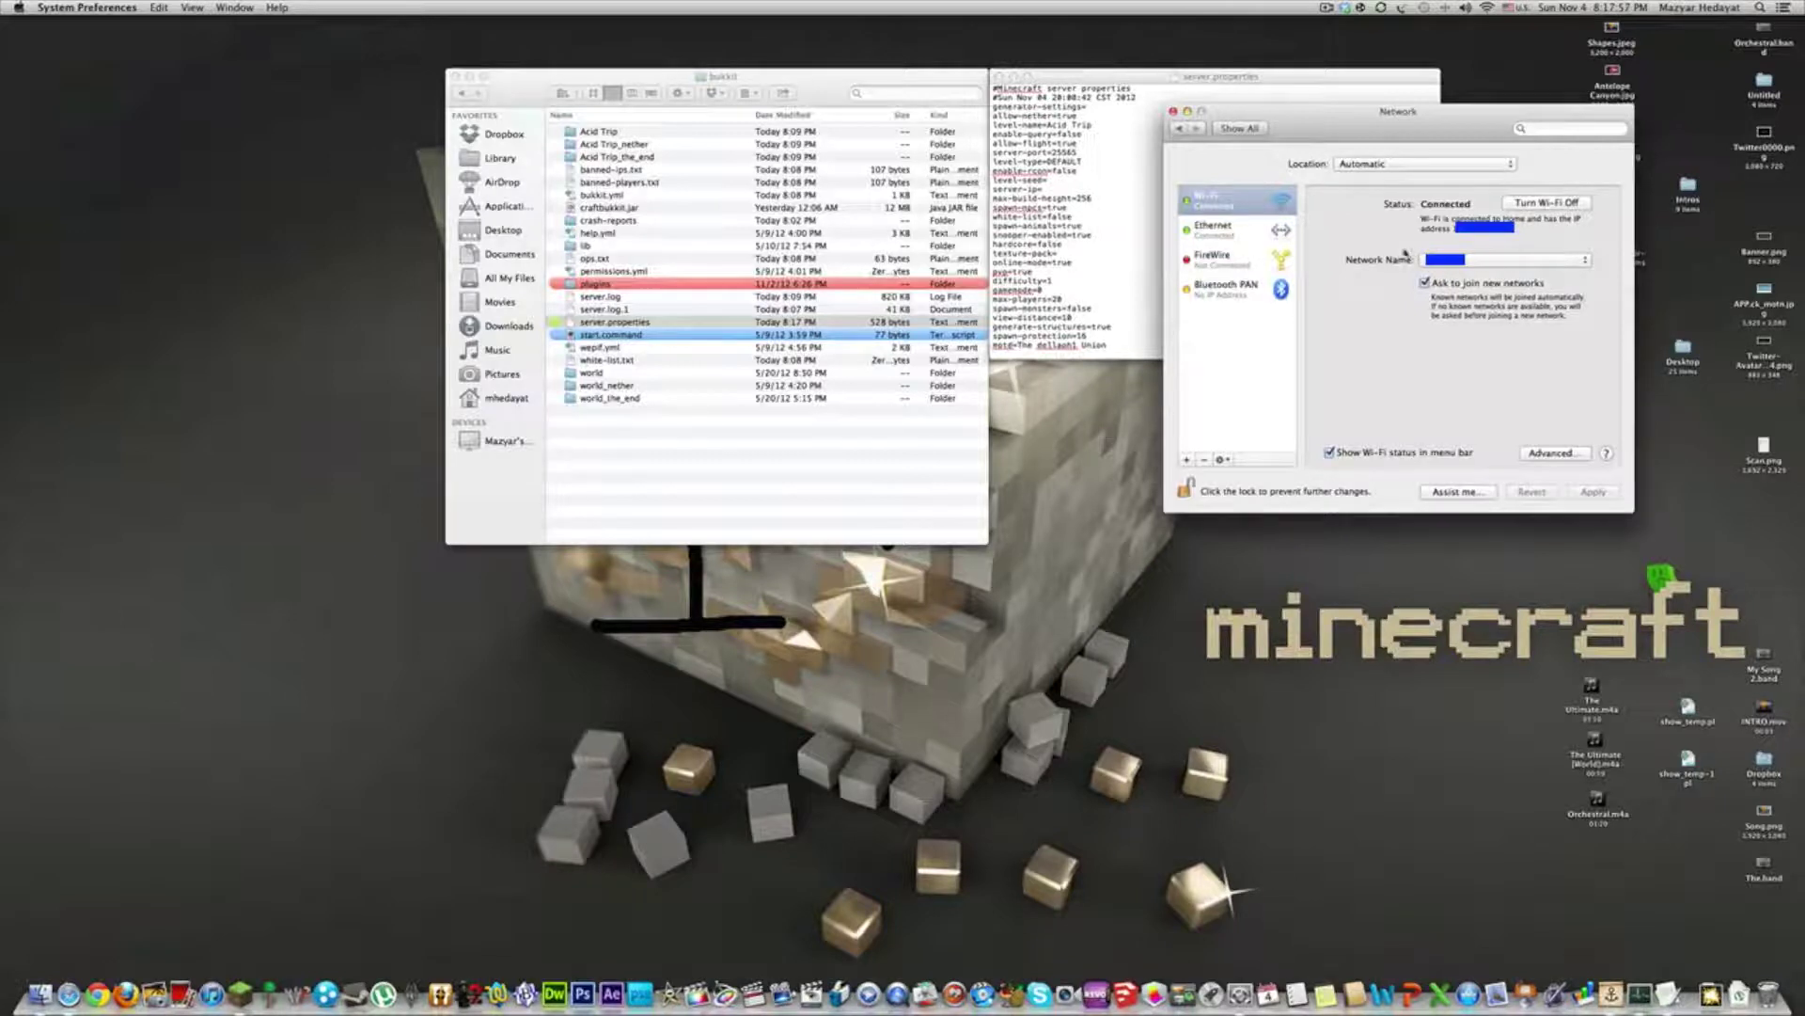
# Read the Mac's IP address from Network settings, then bring server.properties back
pyautogui.click(1188, 112)
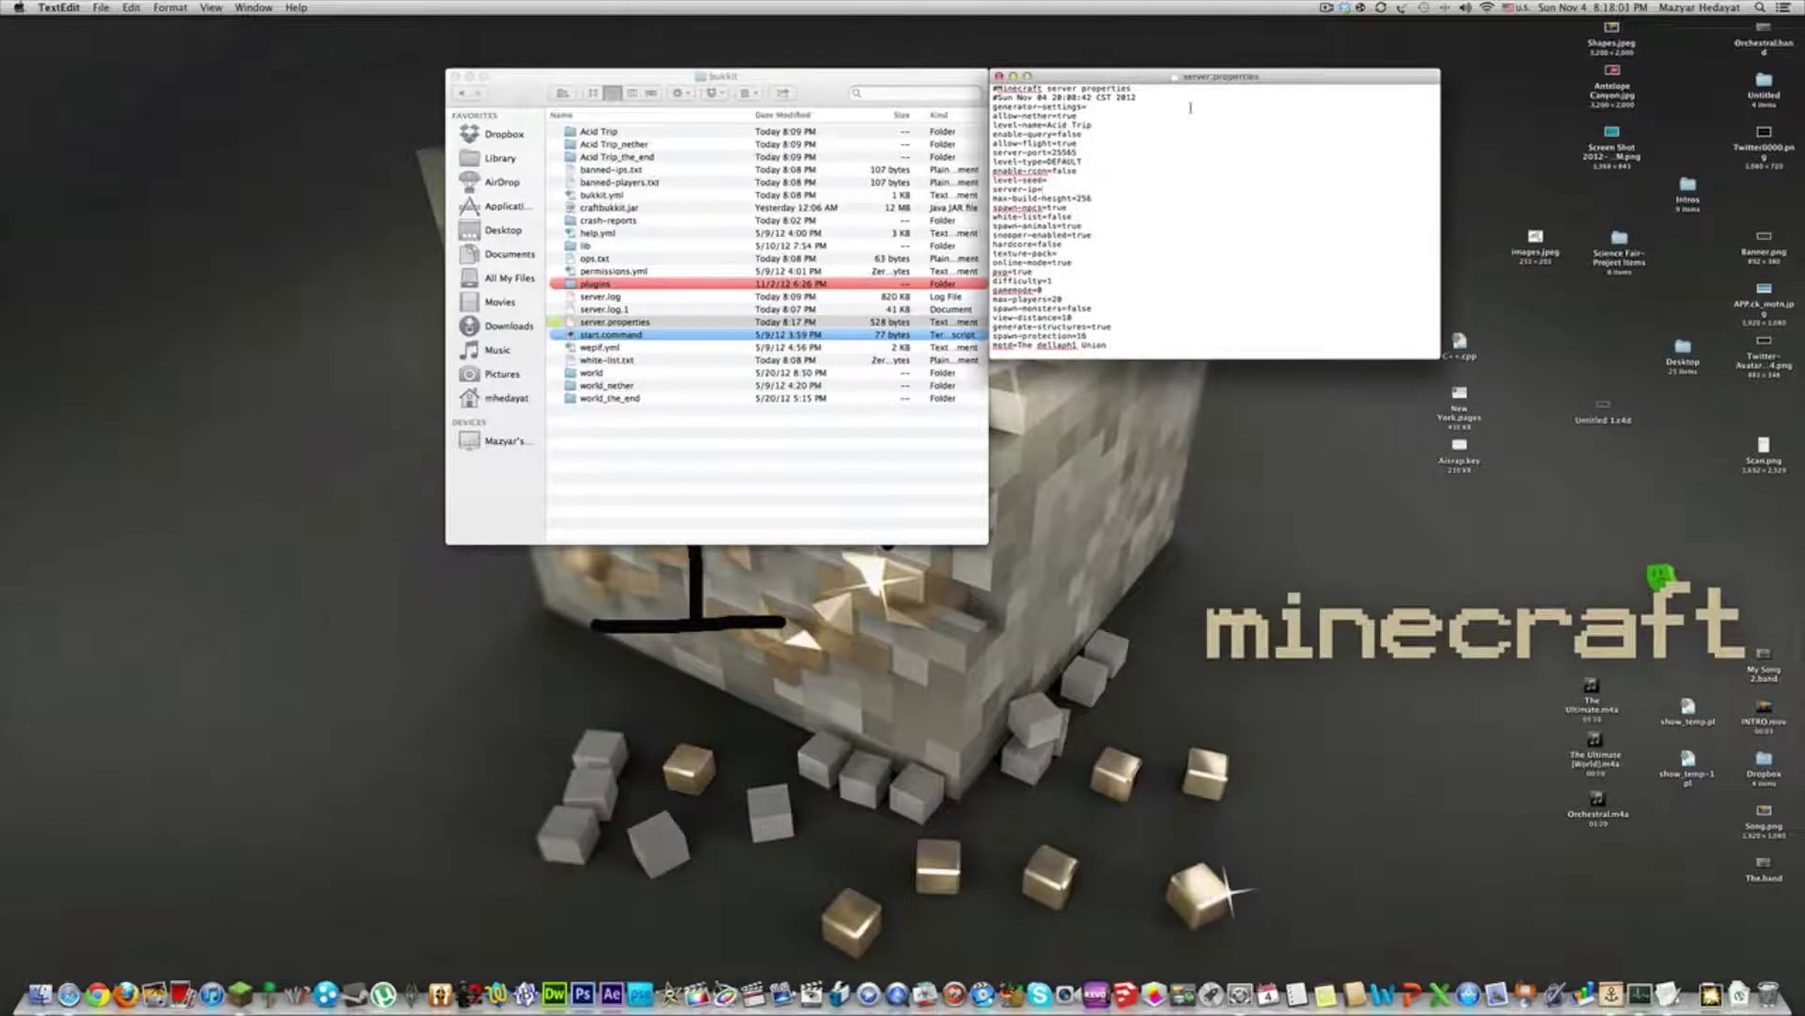
pyautogui.click(1484, 8)
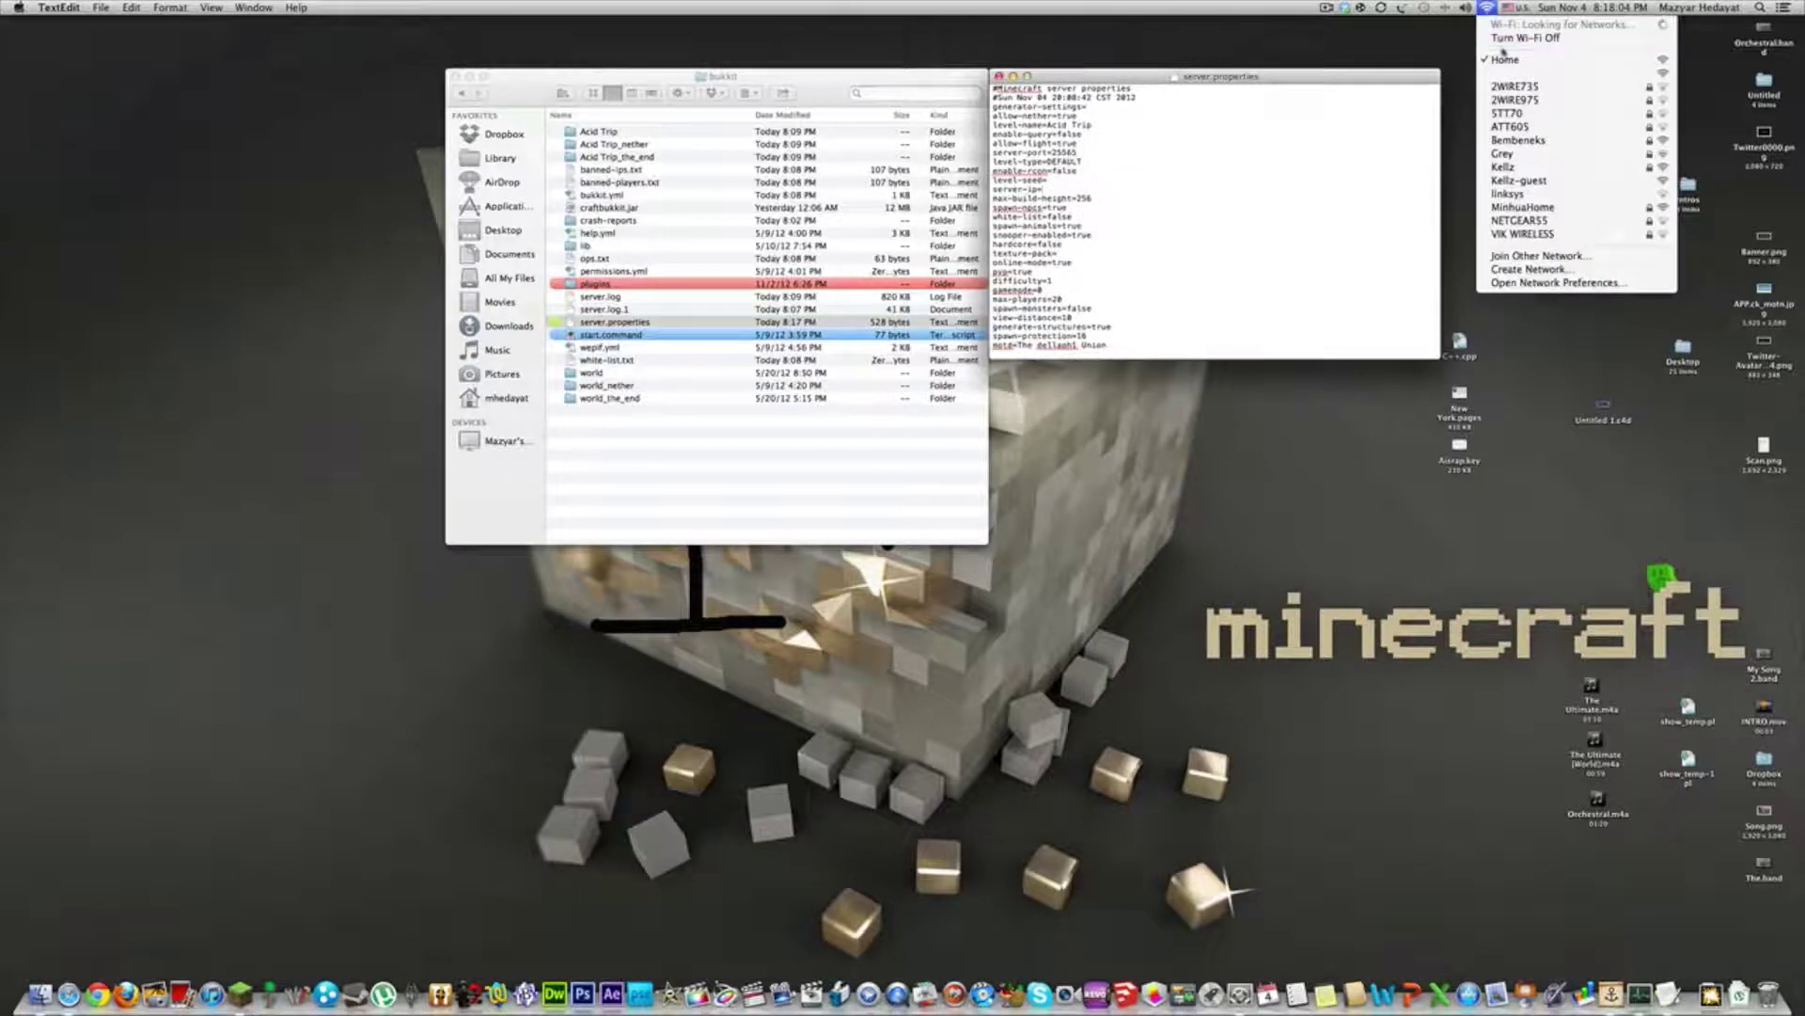
pyautogui.click(1411, 62)
pyautogui.click(1256, 69)
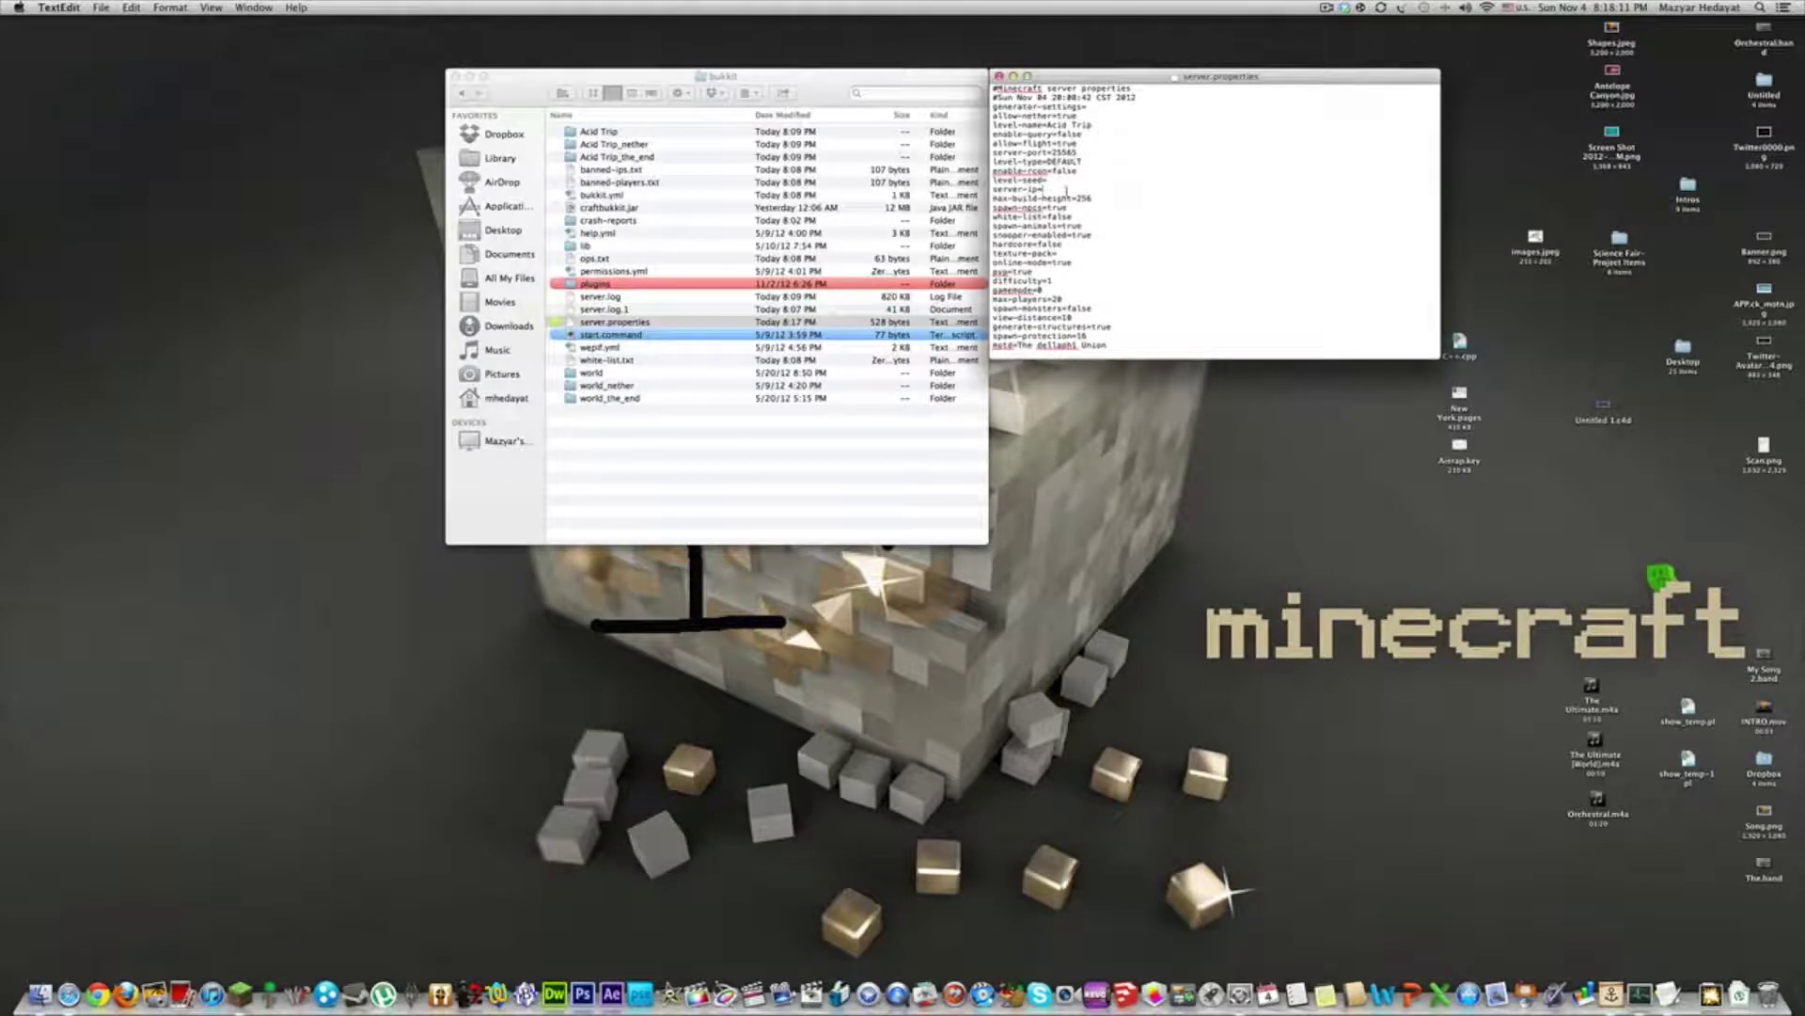
# Paste the Mac's IP after server-ip=, save and close the file, and run start.command
pyautogui.press('super+v')
pyautogui.click(1157, 218)
pyautogui.press('super+s')
pyautogui.press('super+q')
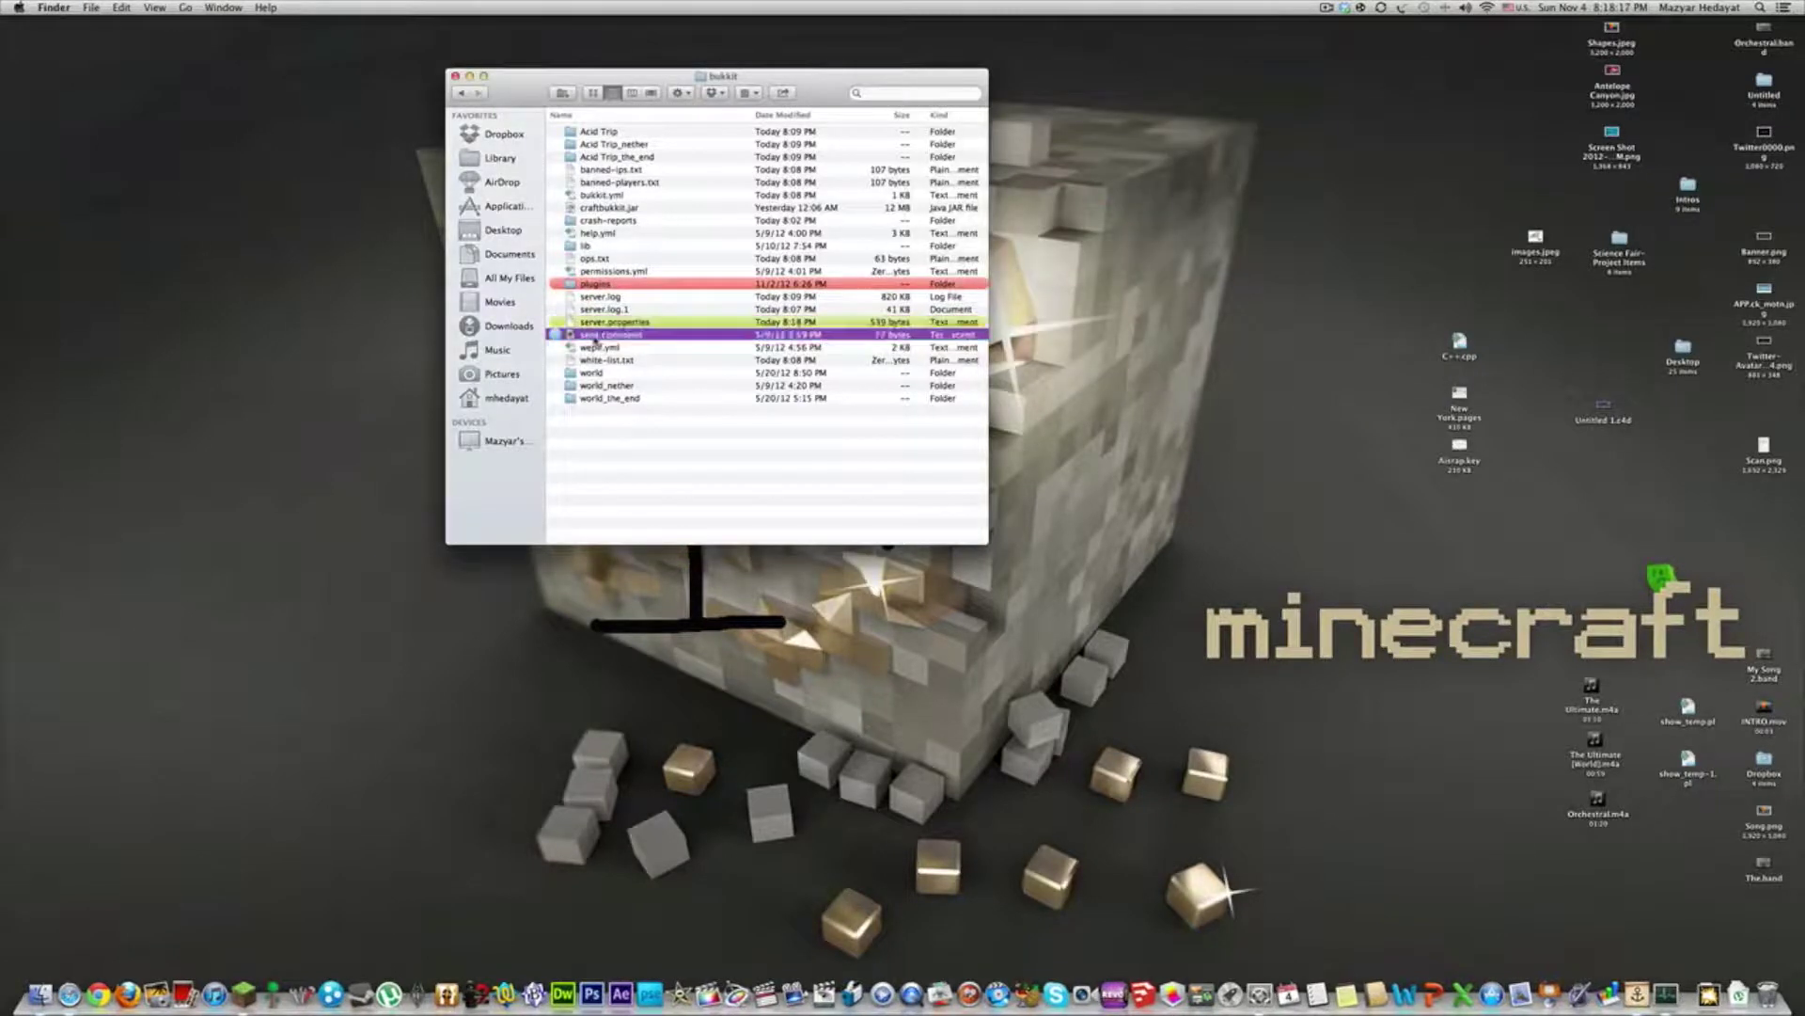
pyautogui.doubleClick(594, 336)
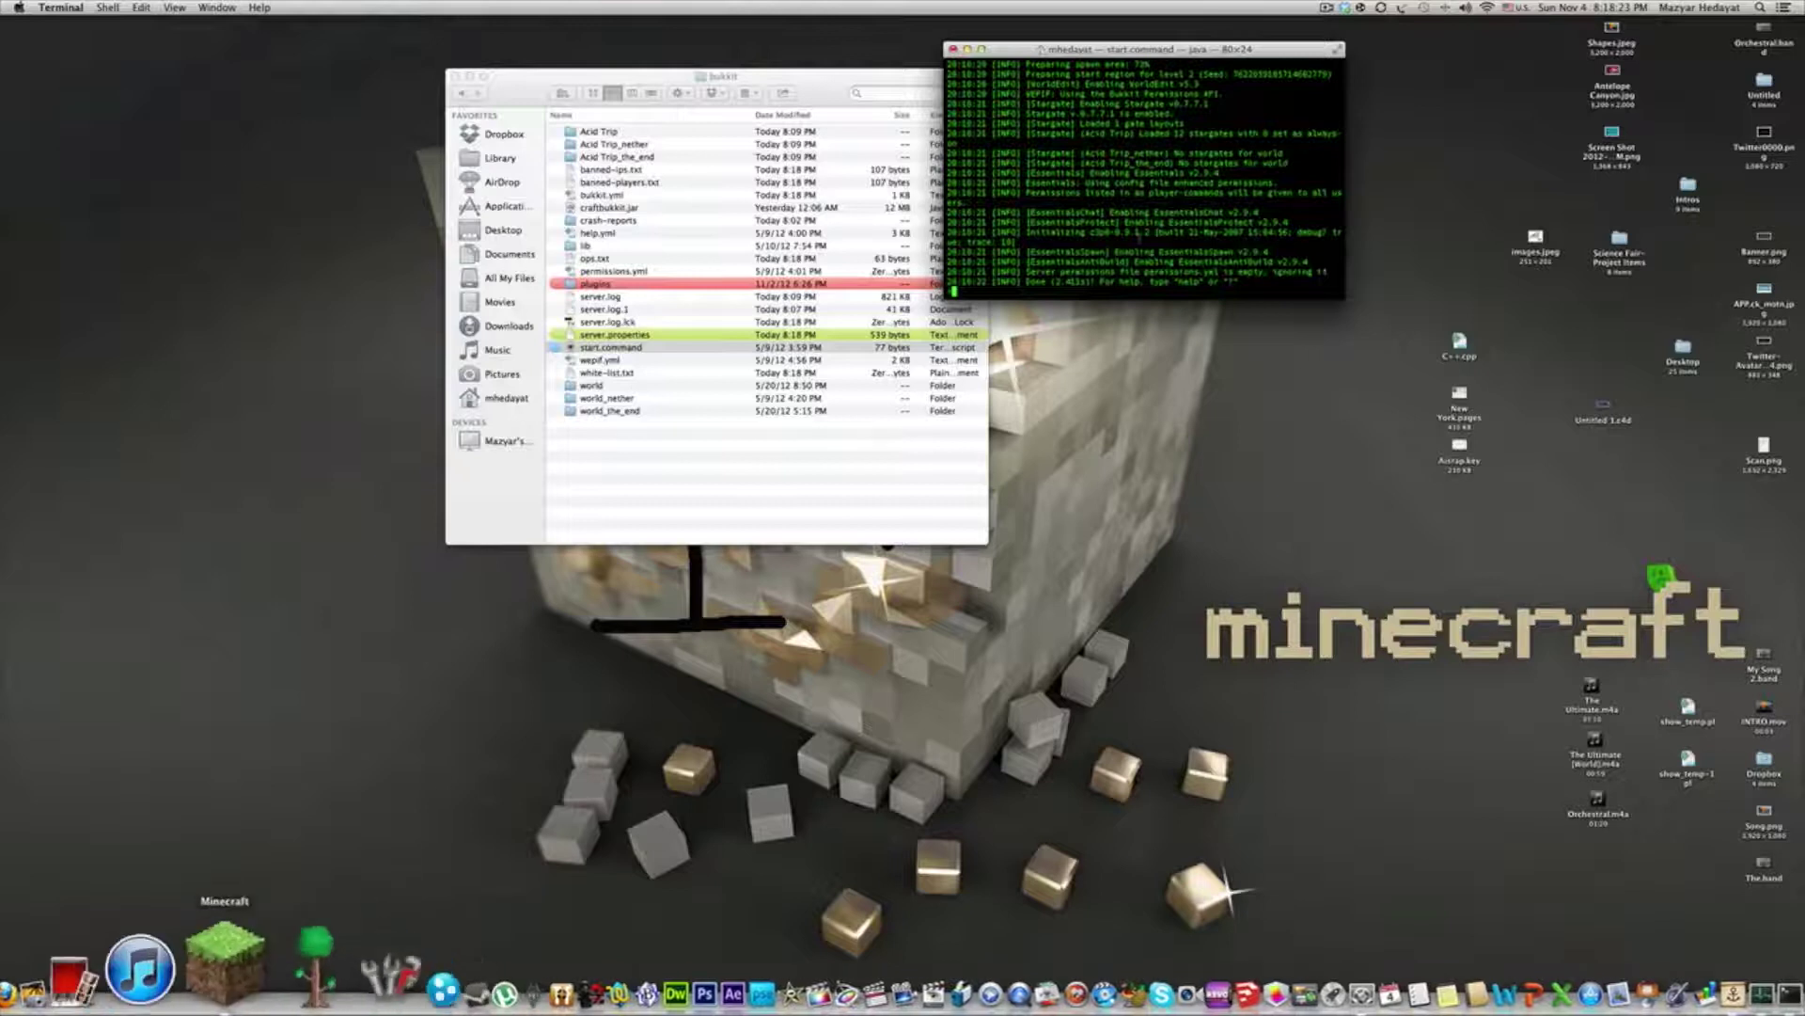
# Join the multiplayer server 'My sever' from Minecraft
pyautogui.click(256, 987)
pyautogui.click(959, 616)
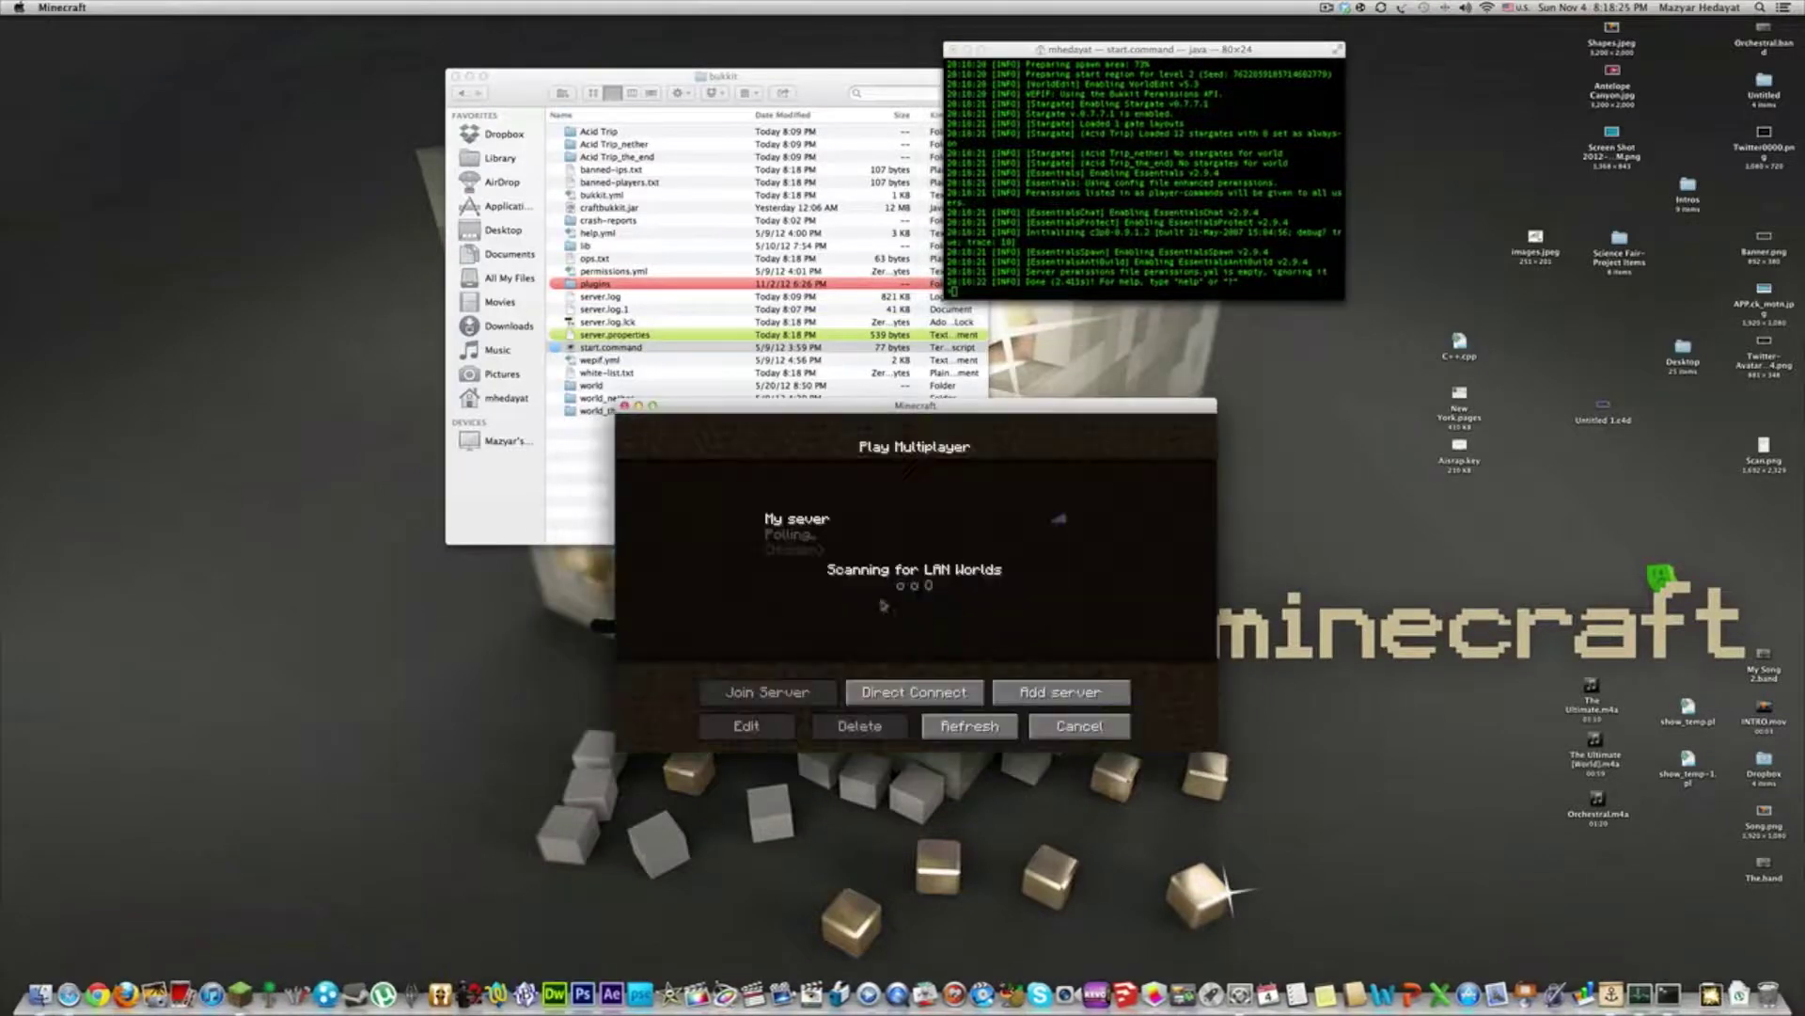
pyautogui.click(828, 539)
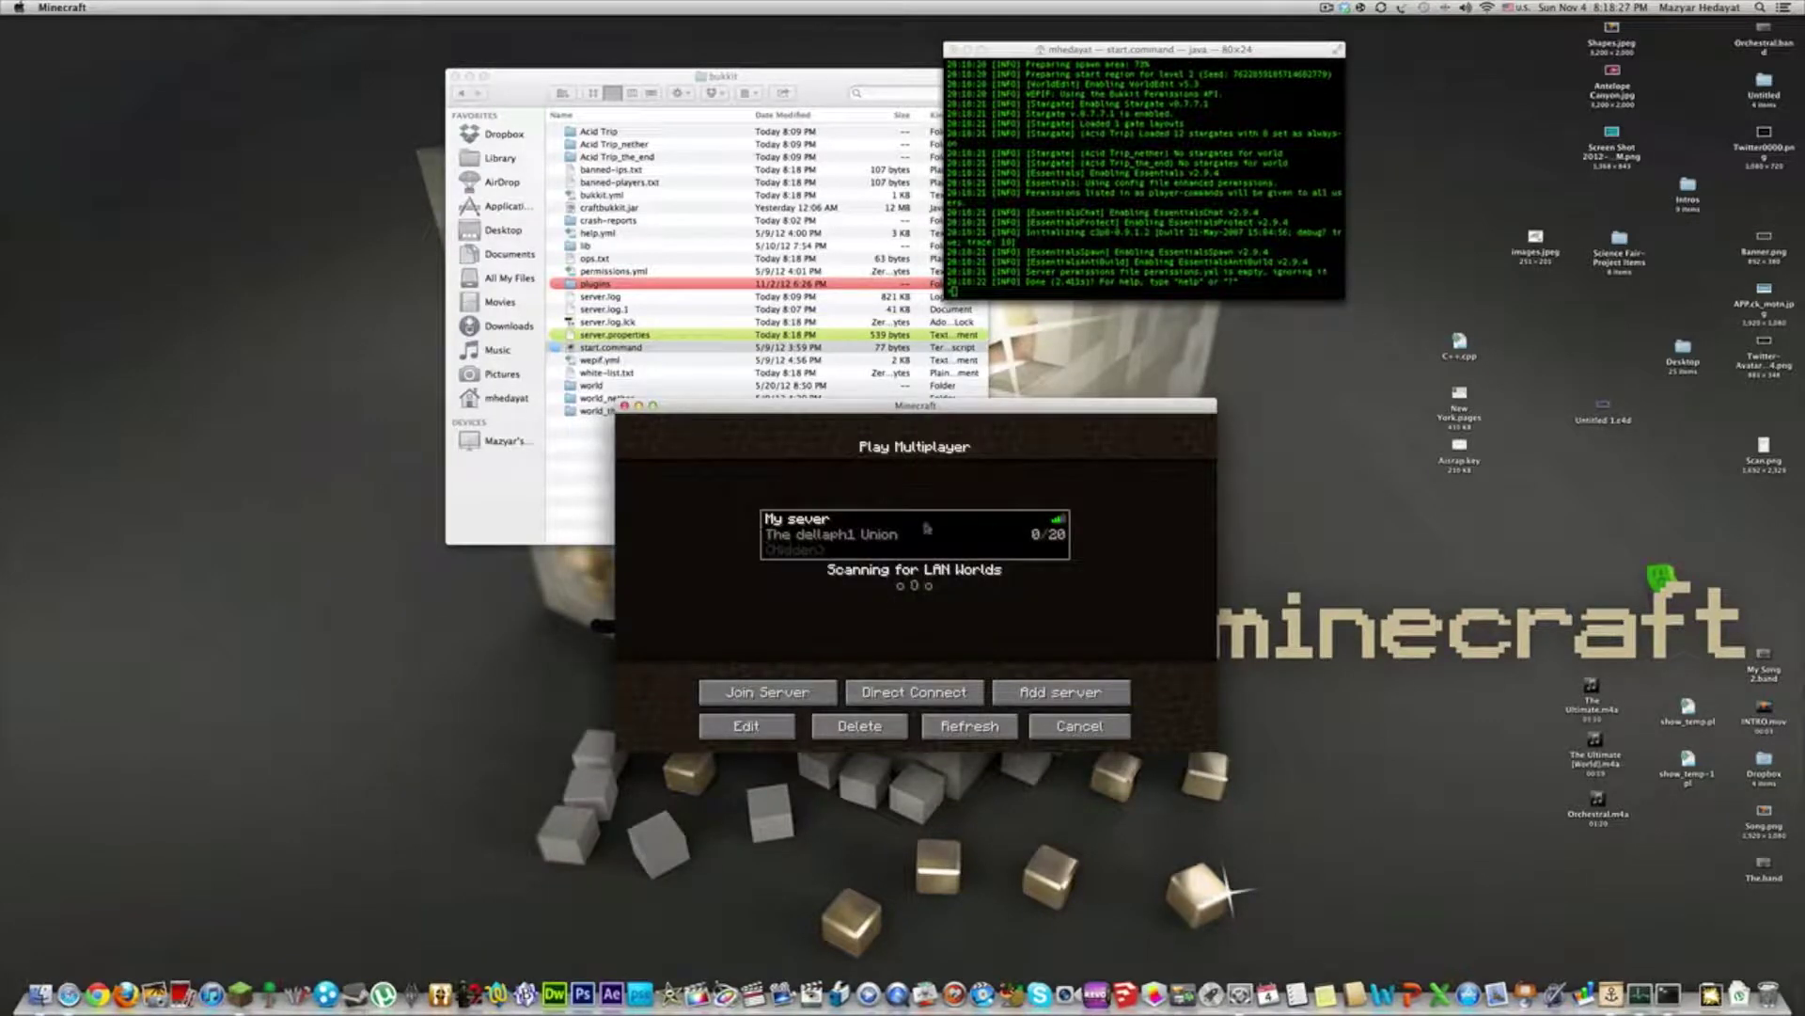
pyautogui.click(769, 693)
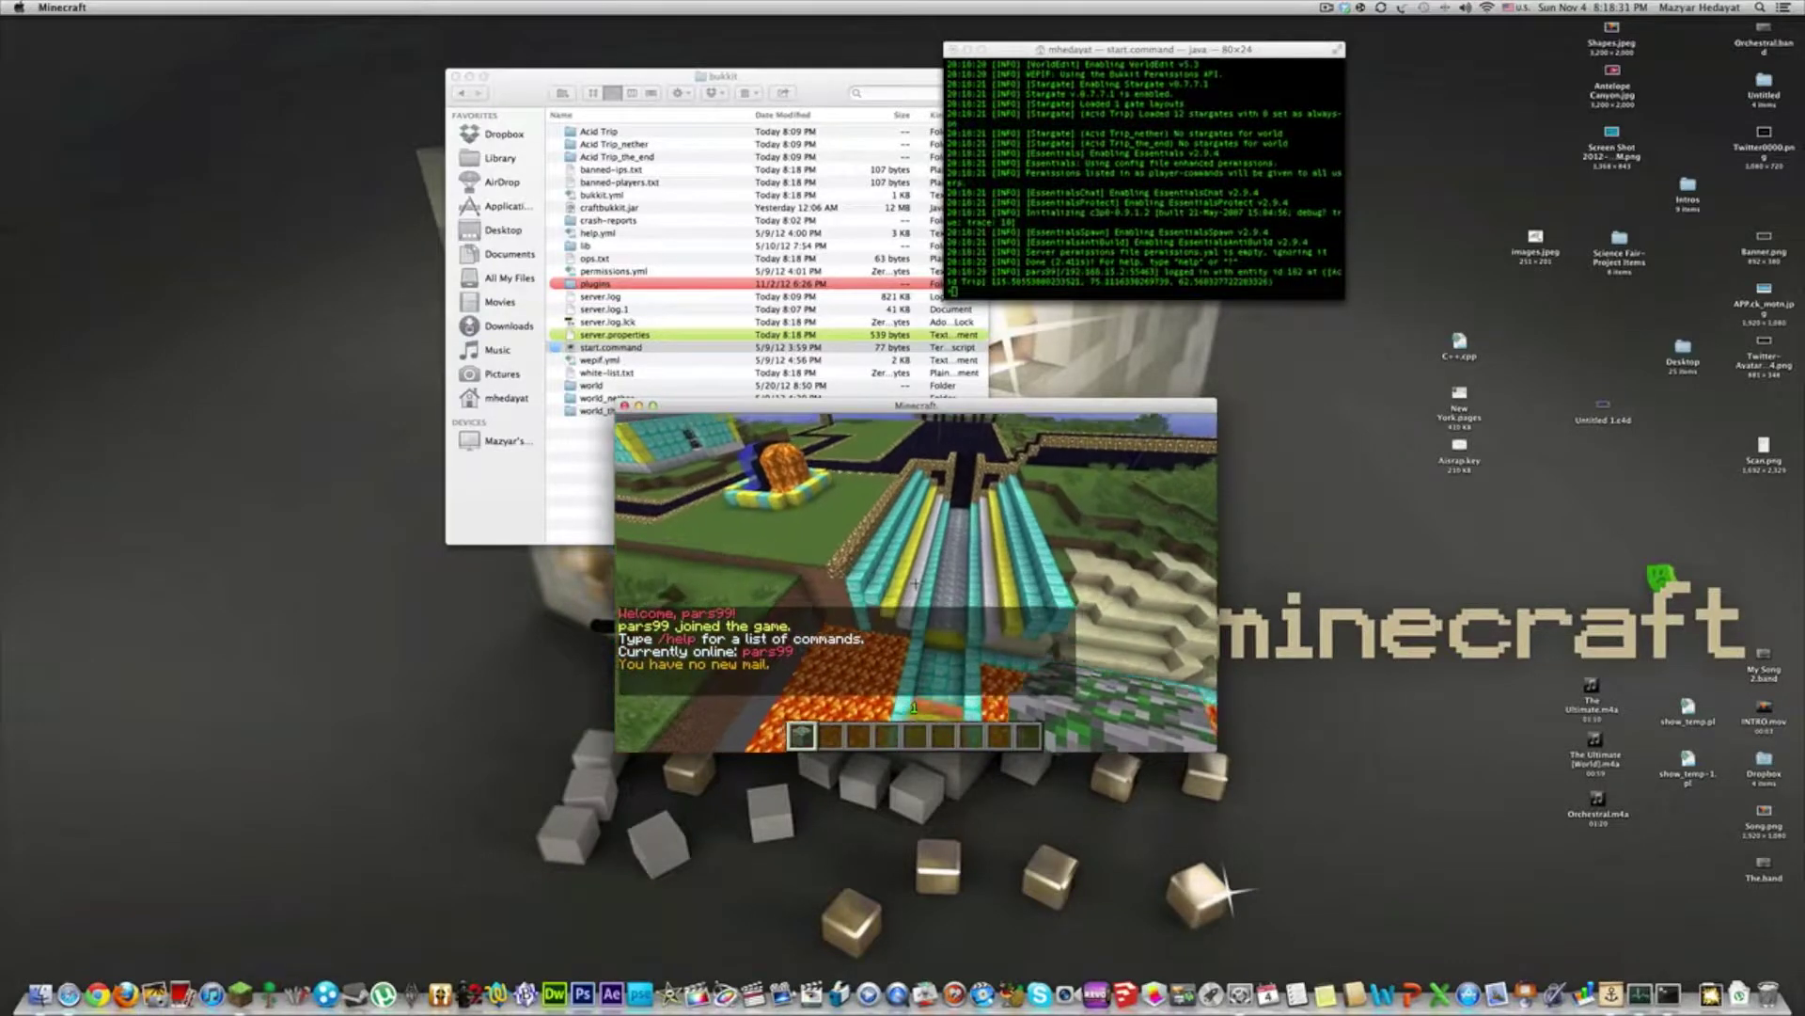
# Turn off the rain in world 'Acid Trip' using the TMI inventory toggle
pyautogui.press('e')
pyautogui.click(724, 426)
pyautogui.press('e')
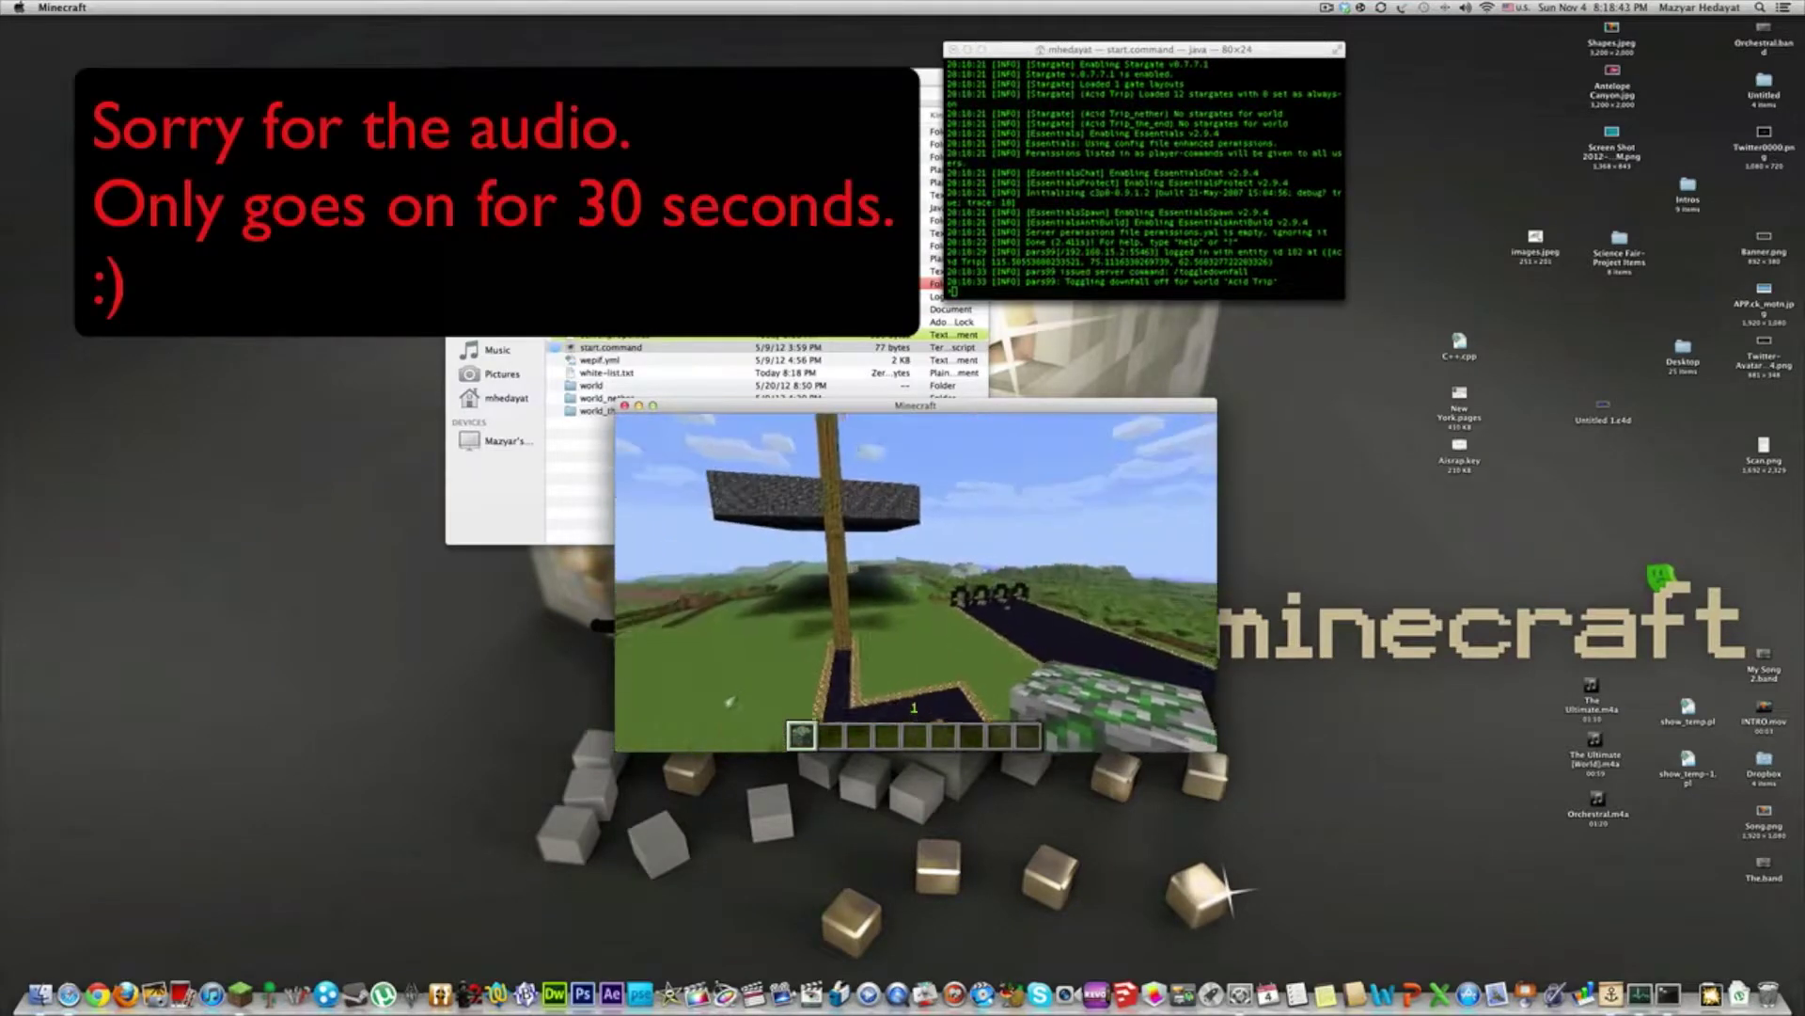
# Disconnect from the server and quit Minecraft
pyautogui.press('Escape')
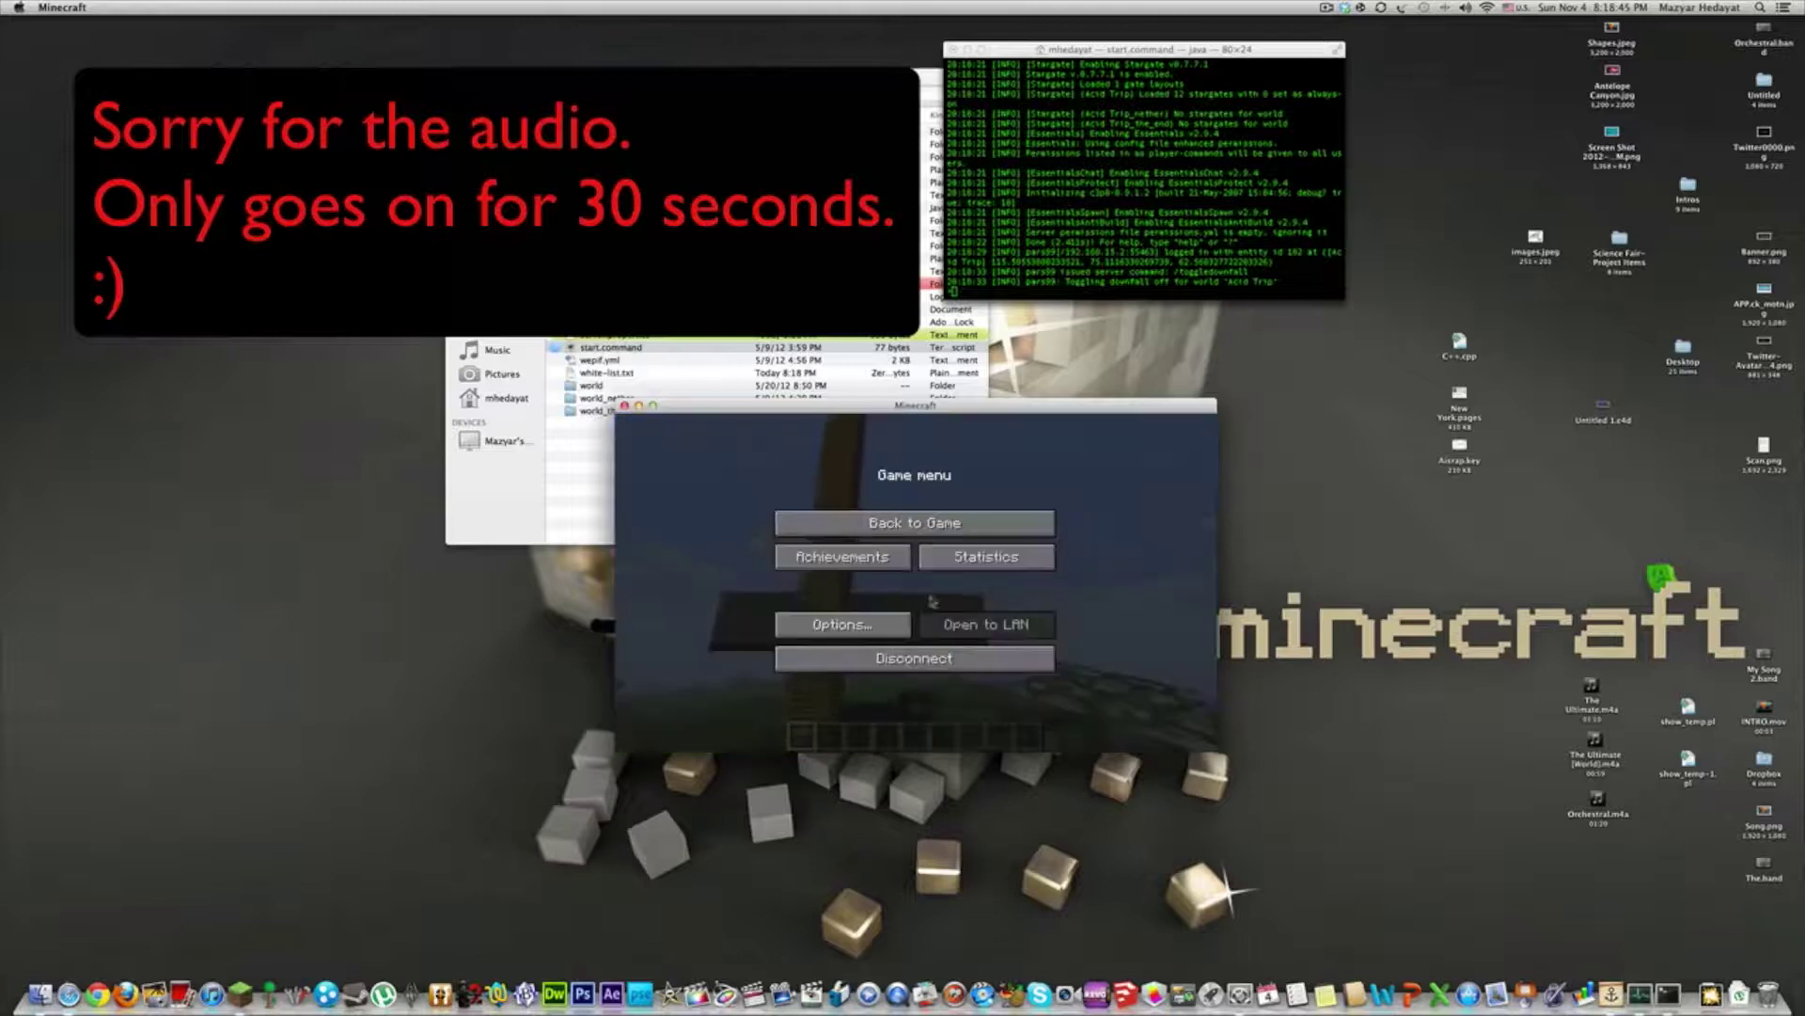
pyautogui.click(943, 653)
pyautogui.press('super+q')
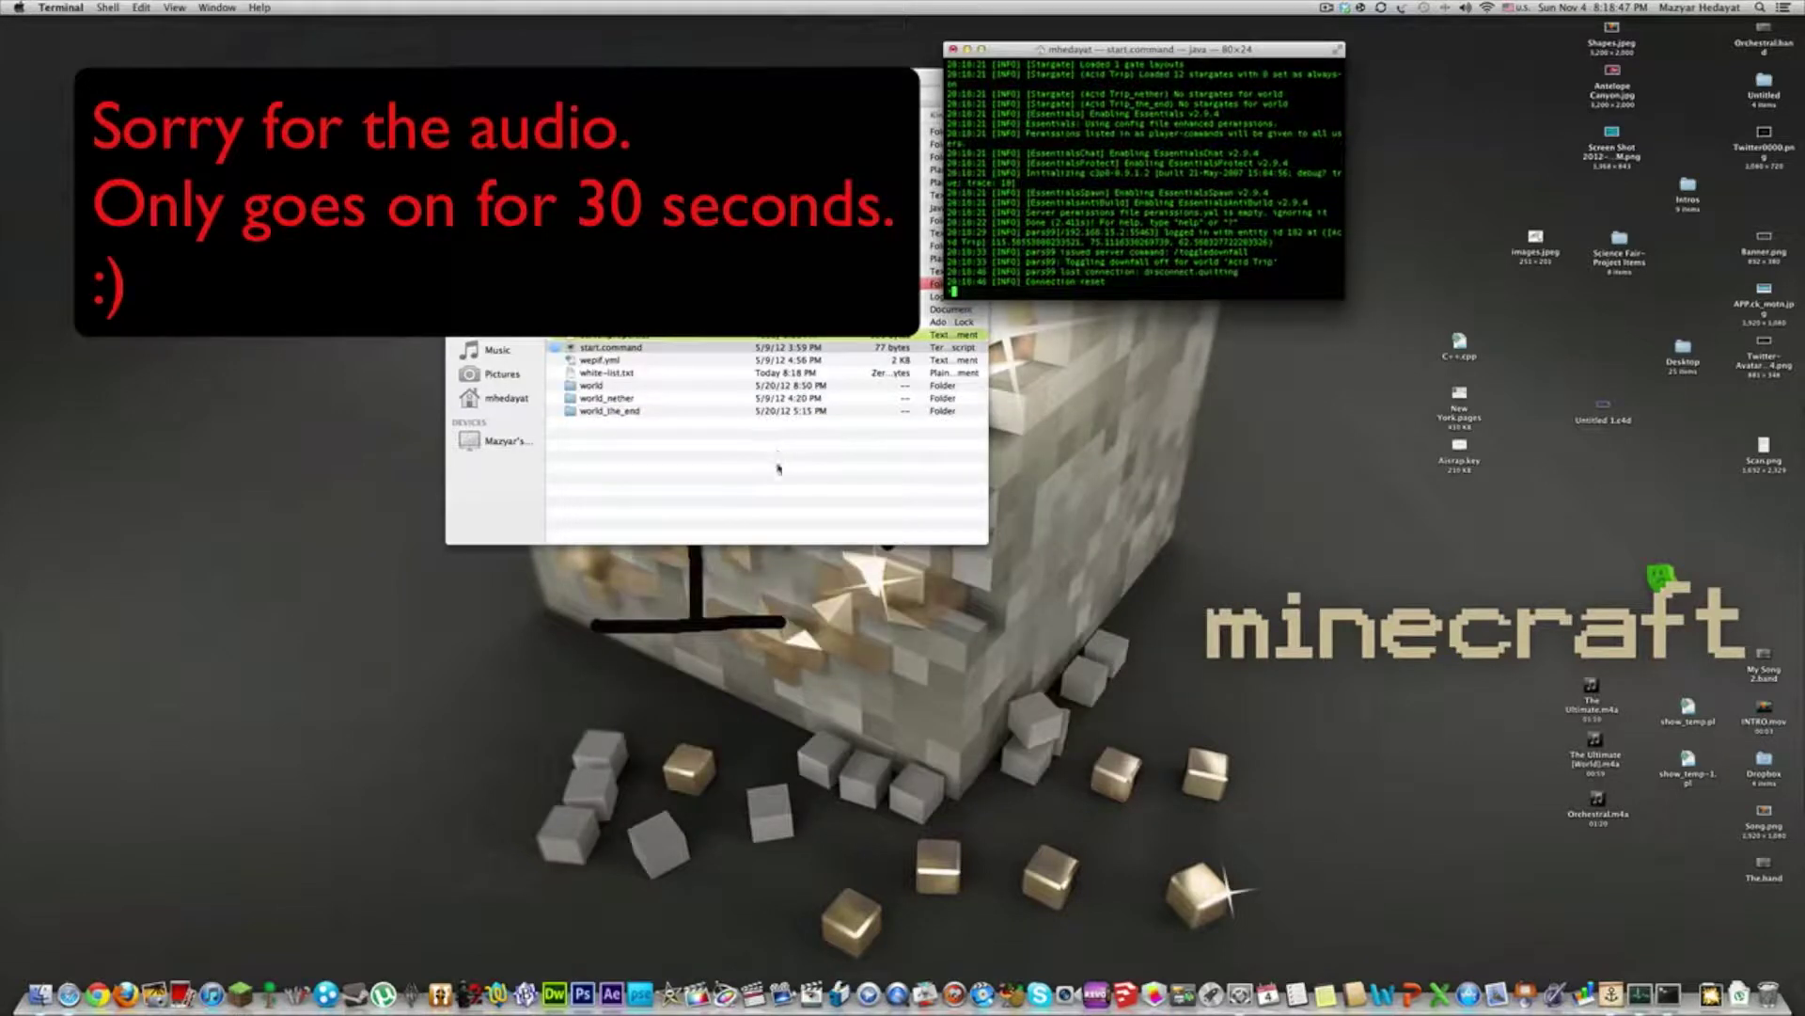
# Stop the Bukkit server with the 'stop' command and close its console window
pyautogui.moveTo(827, 88); pyautogui.dragTo(781, 63)
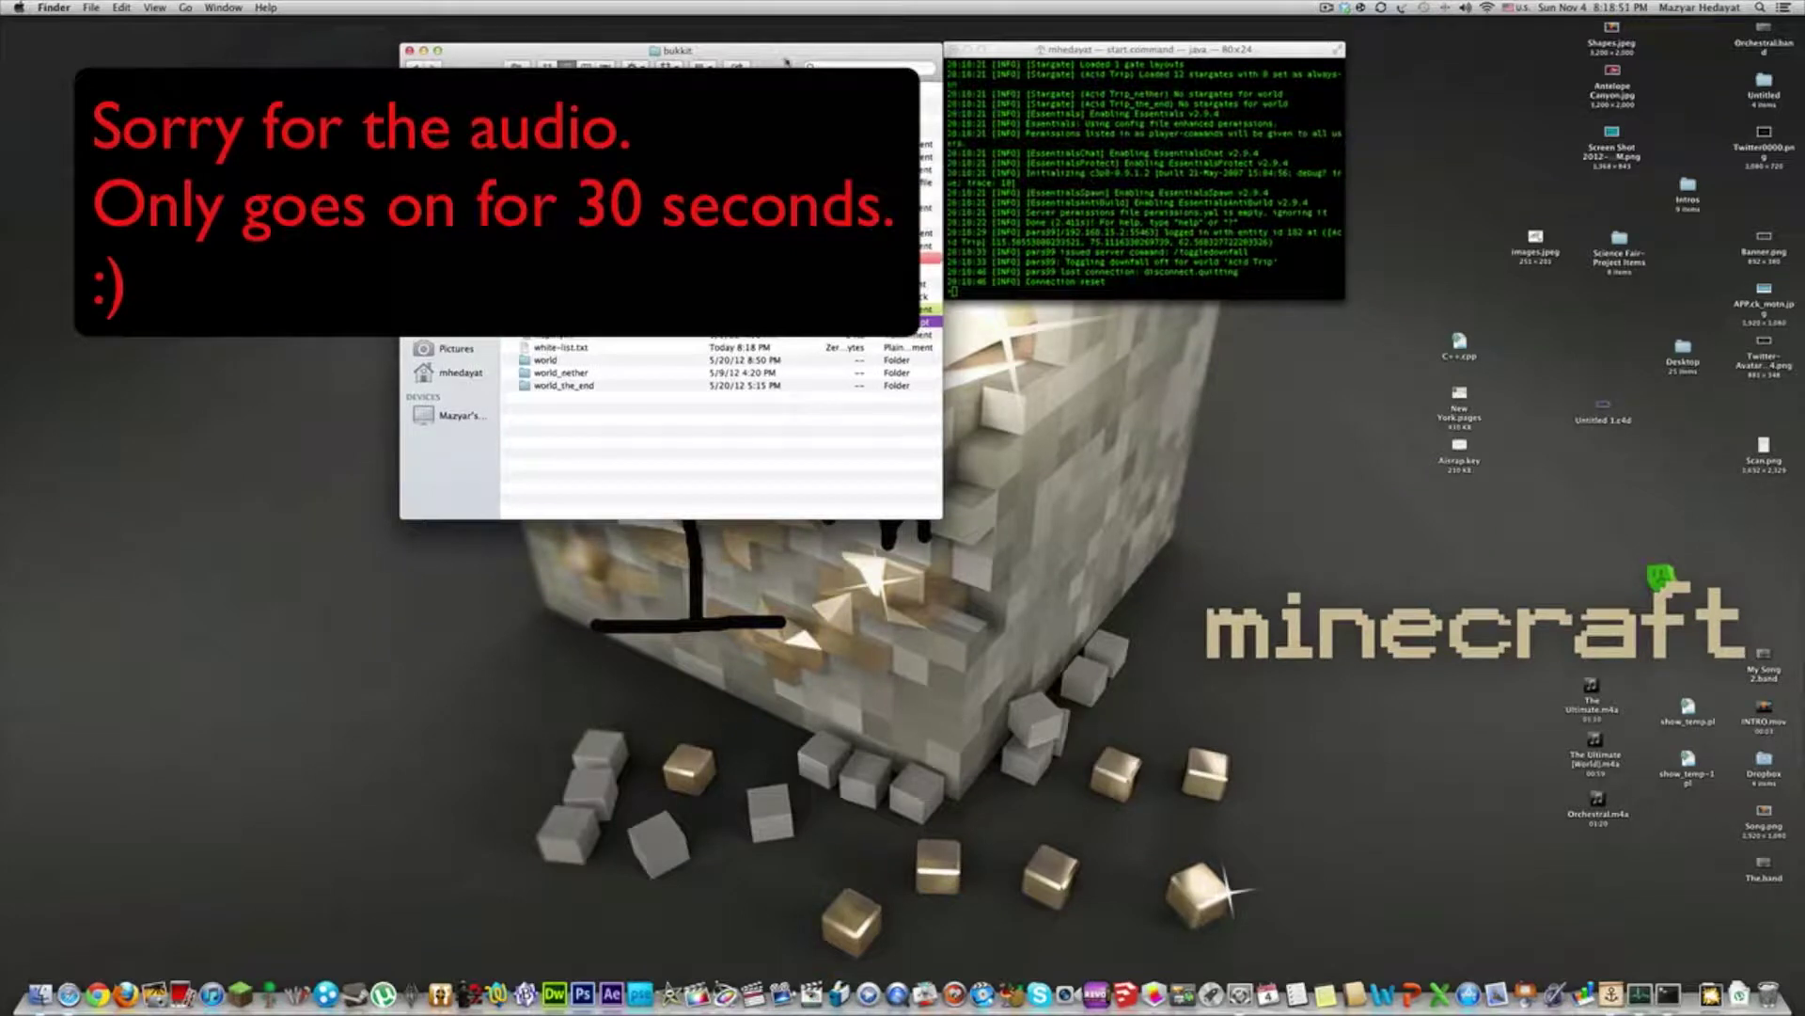
pyautogui.moveTo(1018, 58)
pyautogui.mouseDown()
pyautogui.moveTo(1034, 98)
pyautogui.moveTo(1023, 62)
pyautogui.mouseUp()
pyautogui.write('stop')
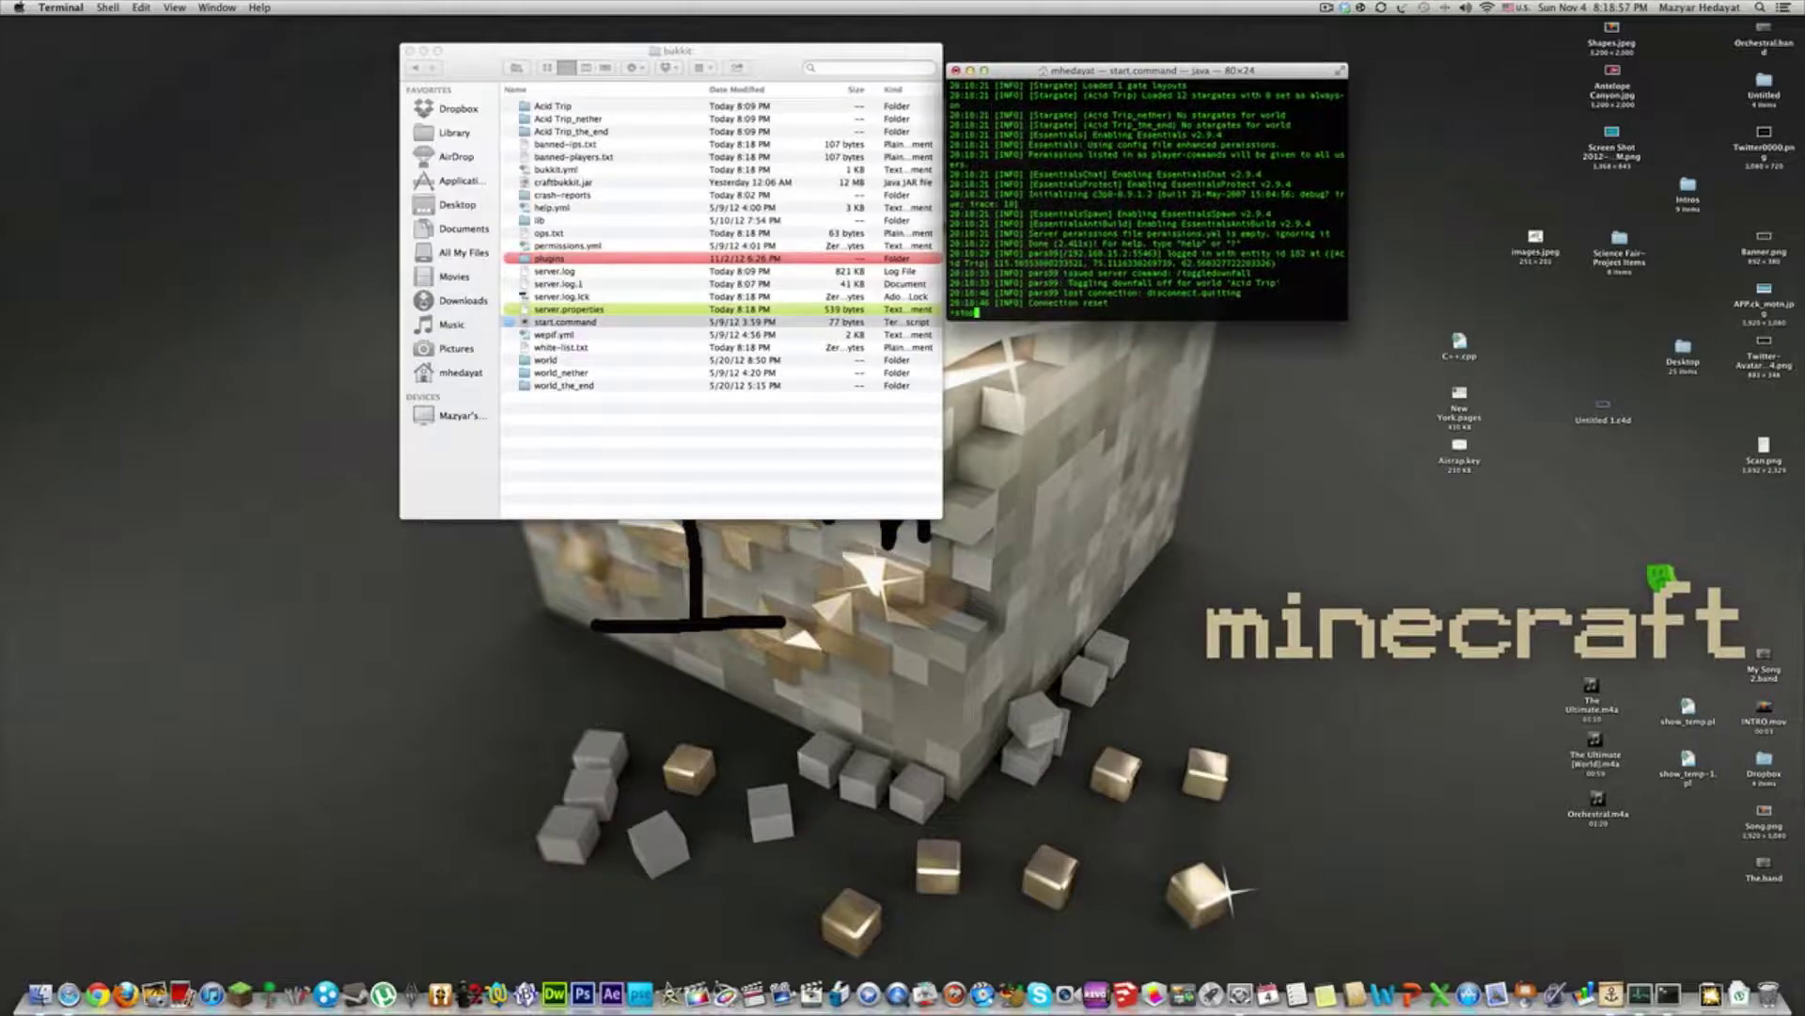
pyautogui.press('Return')
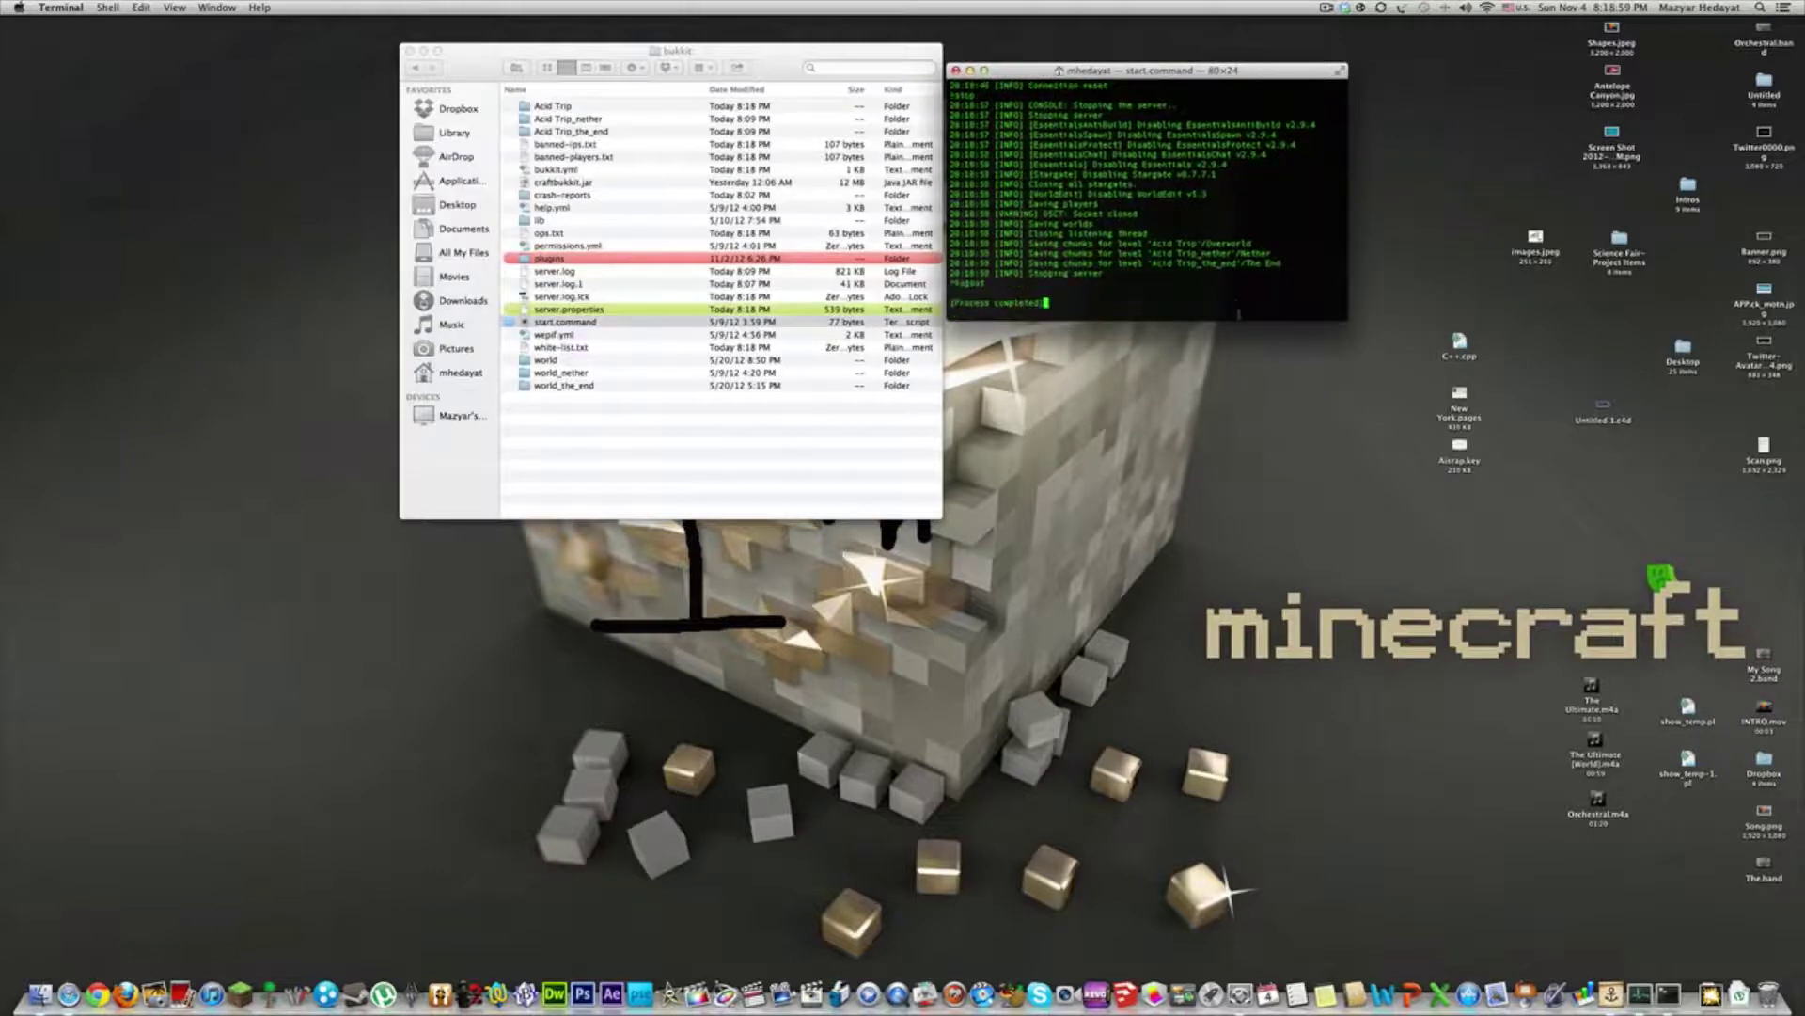
pyautogui.click(955, 71)
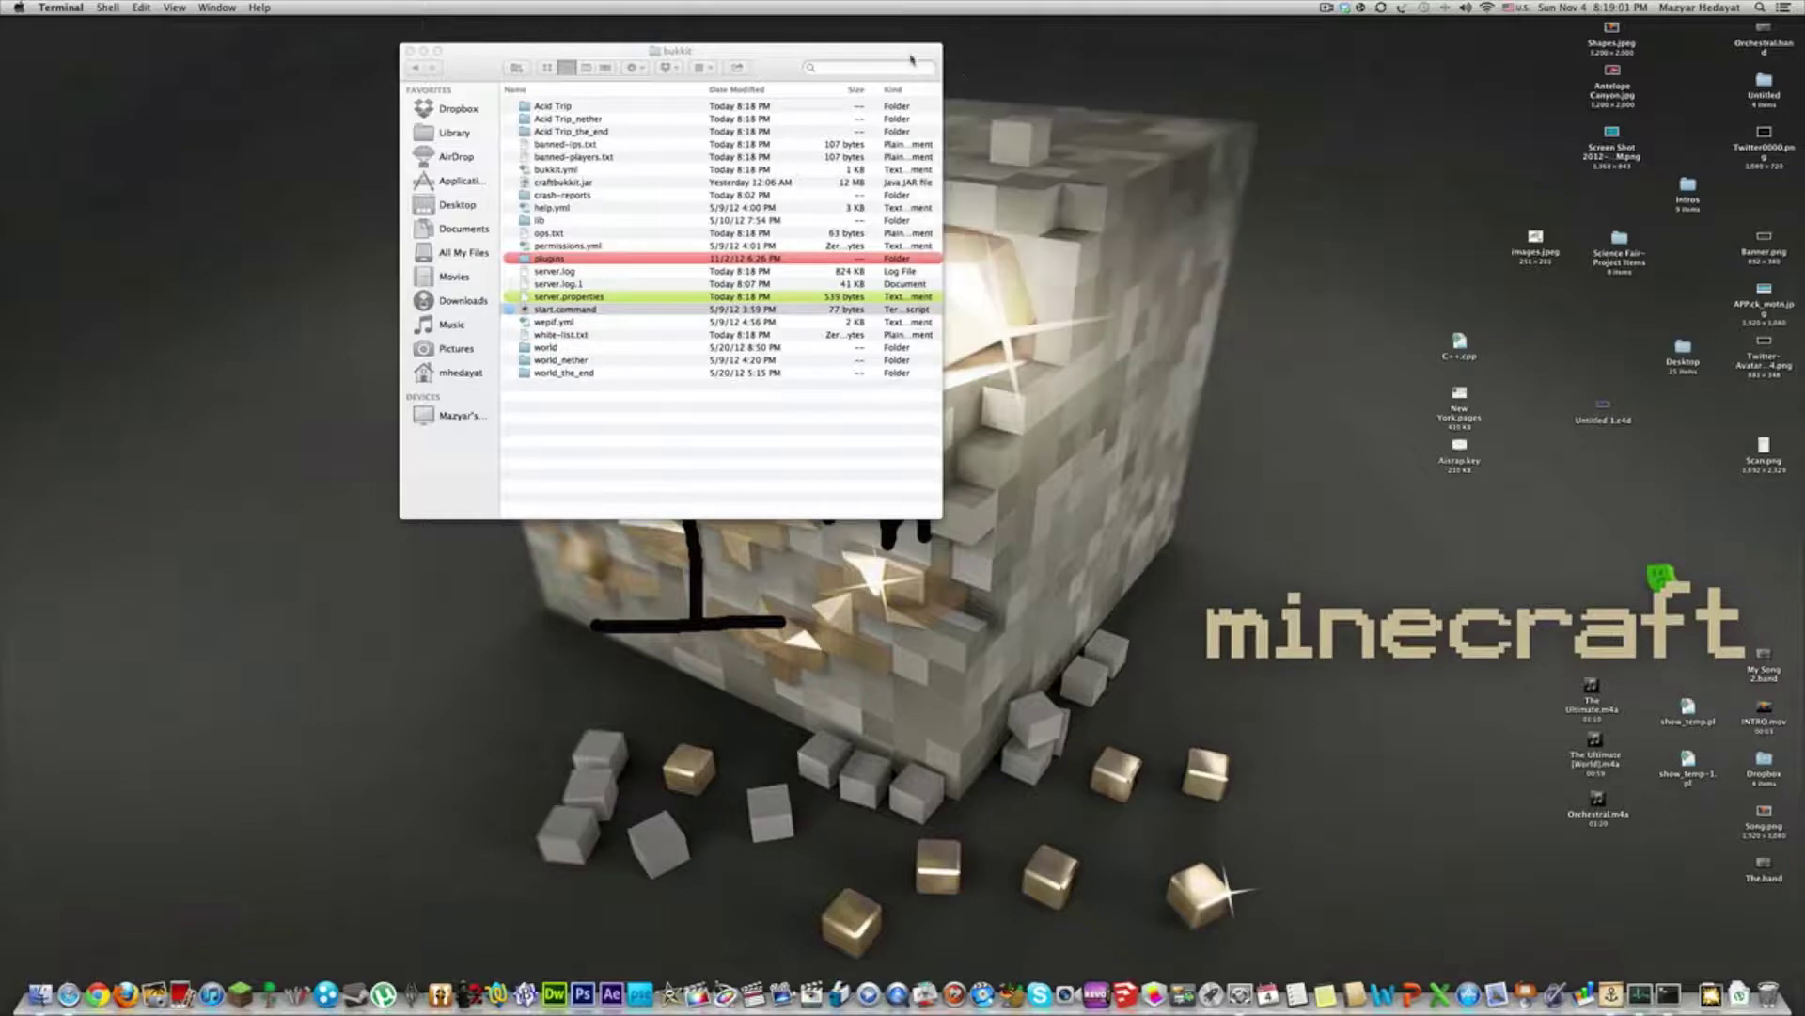
pyautogui.moveTo(913, 60); pyautogui.dragTo(1117, 188)
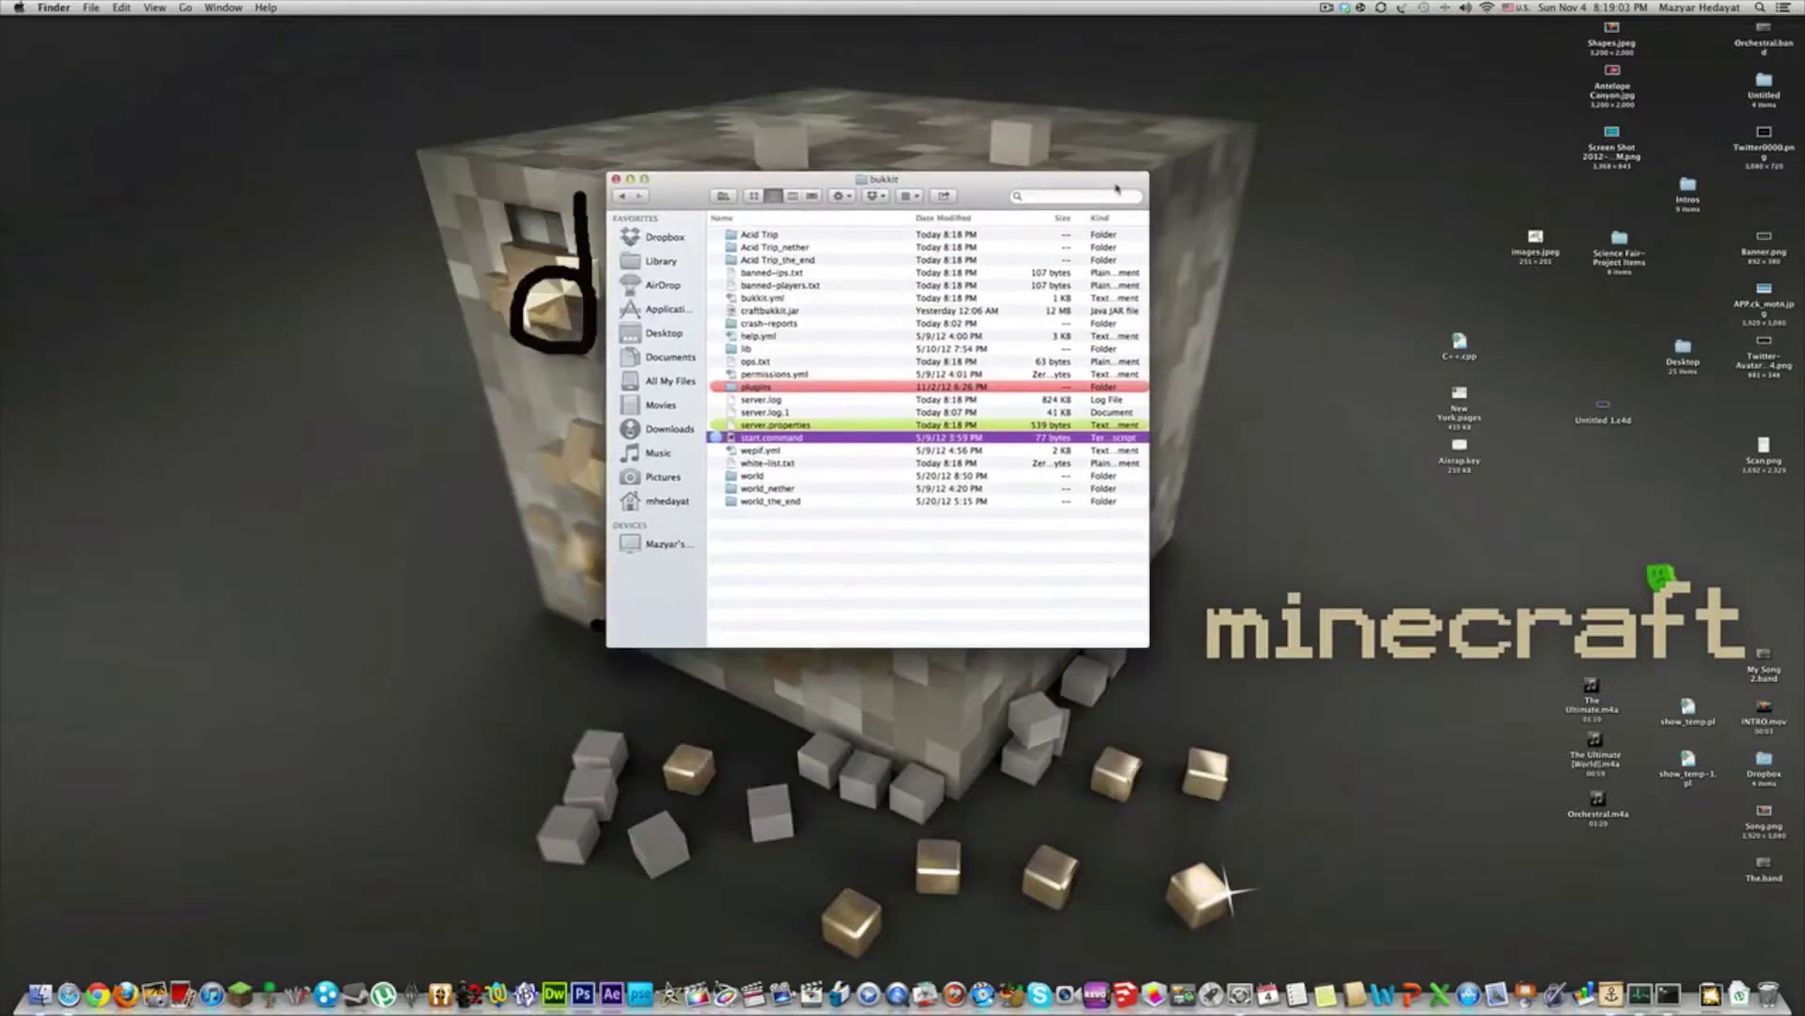
# Deselect start.command and close the bukkit folder window
pyautogui.click(817, 578)
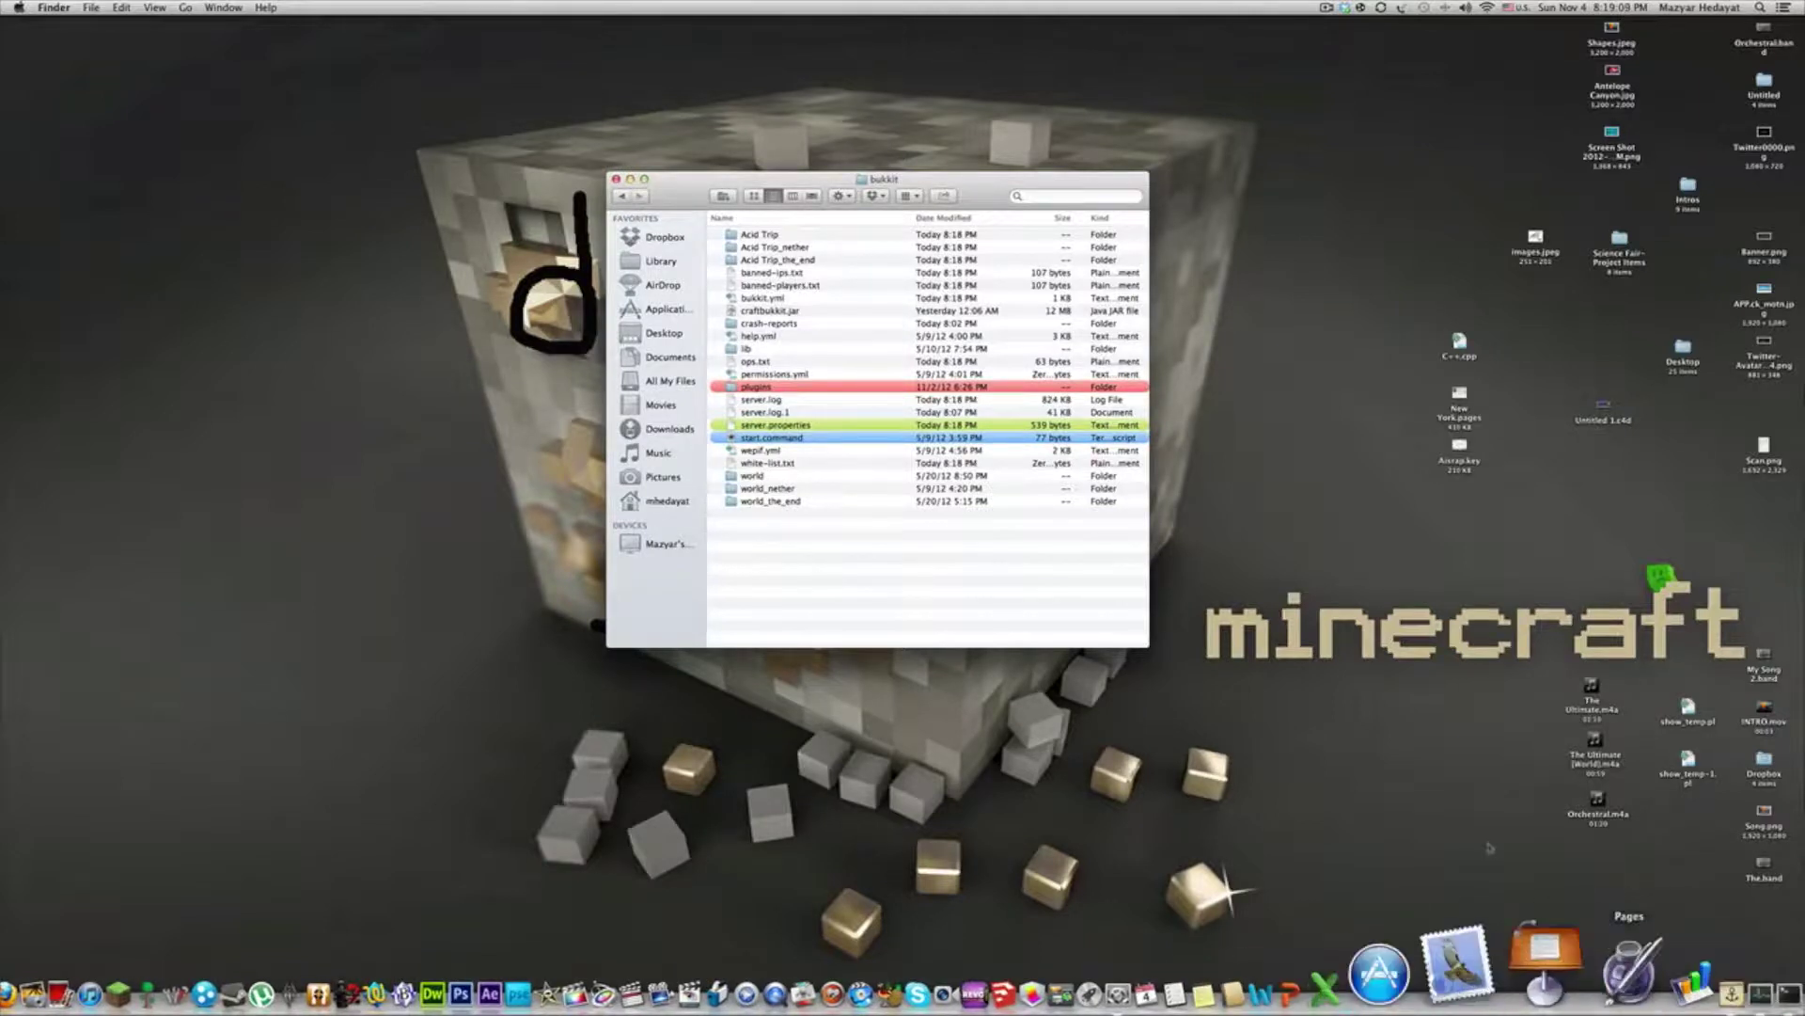
pyautogui.moveTo(707, 212); pyautogui.dragTo(690, 166)
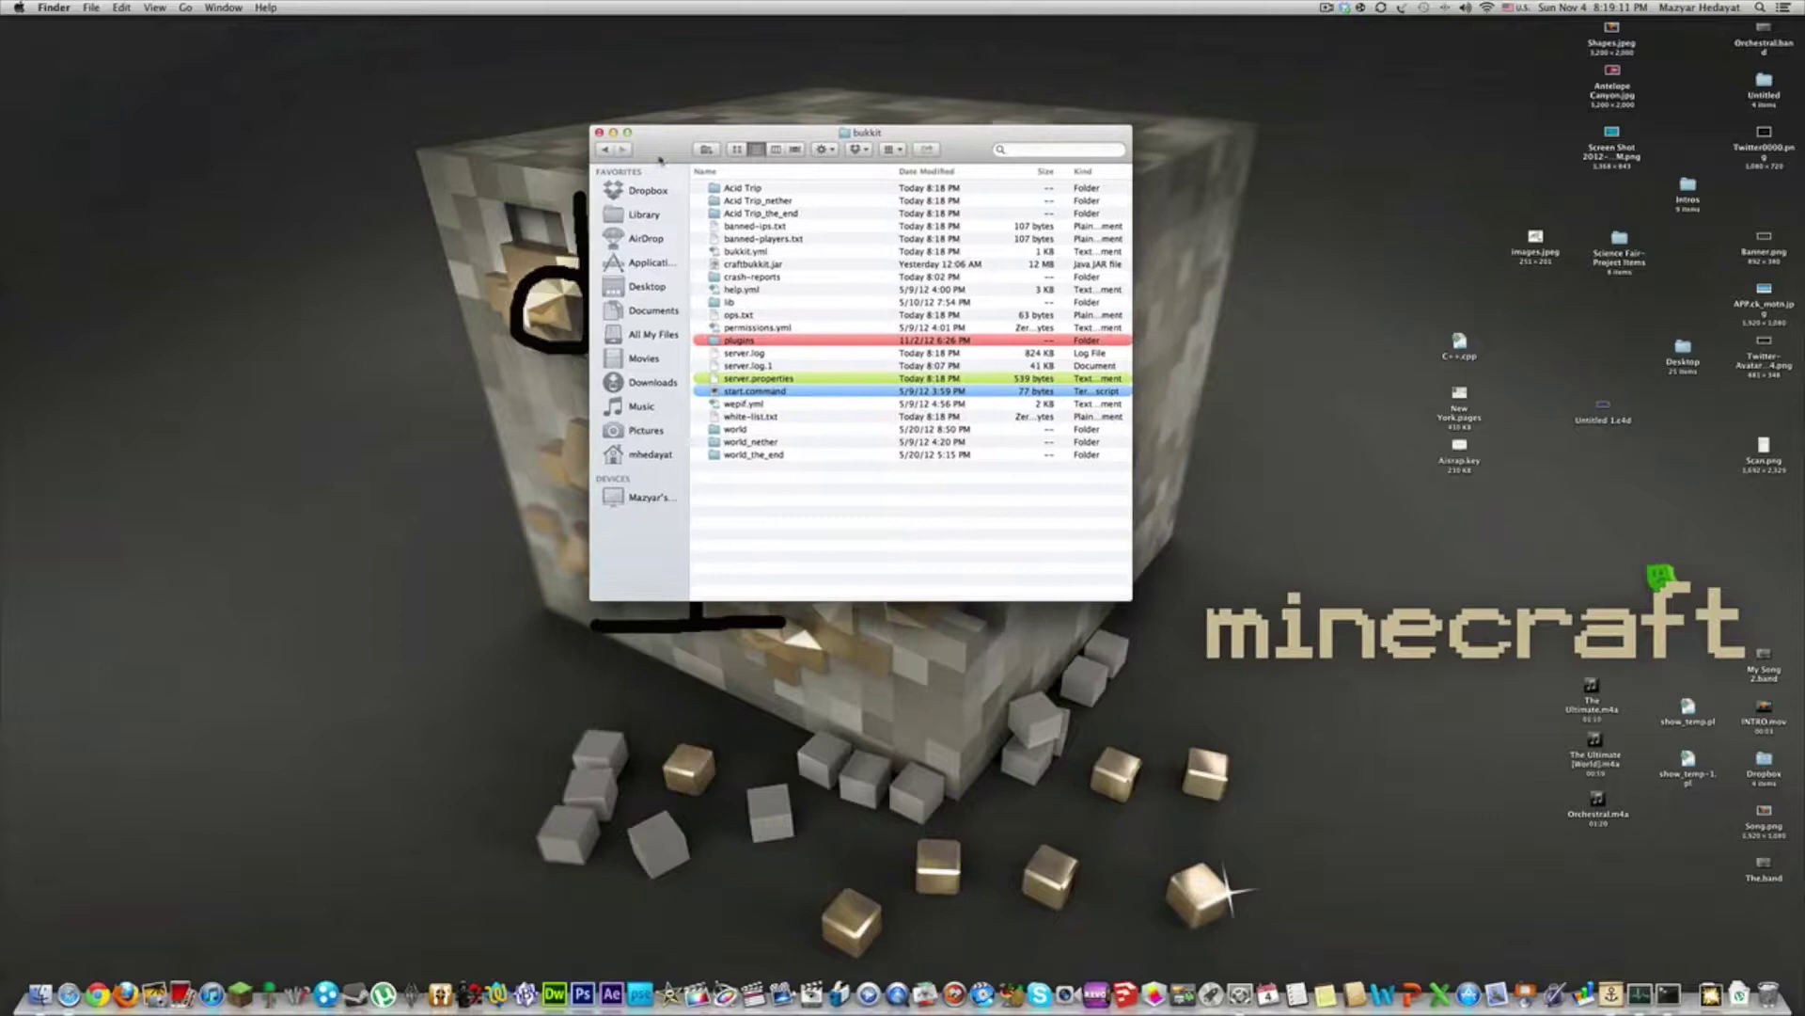
pyautogui.click(600, 134)
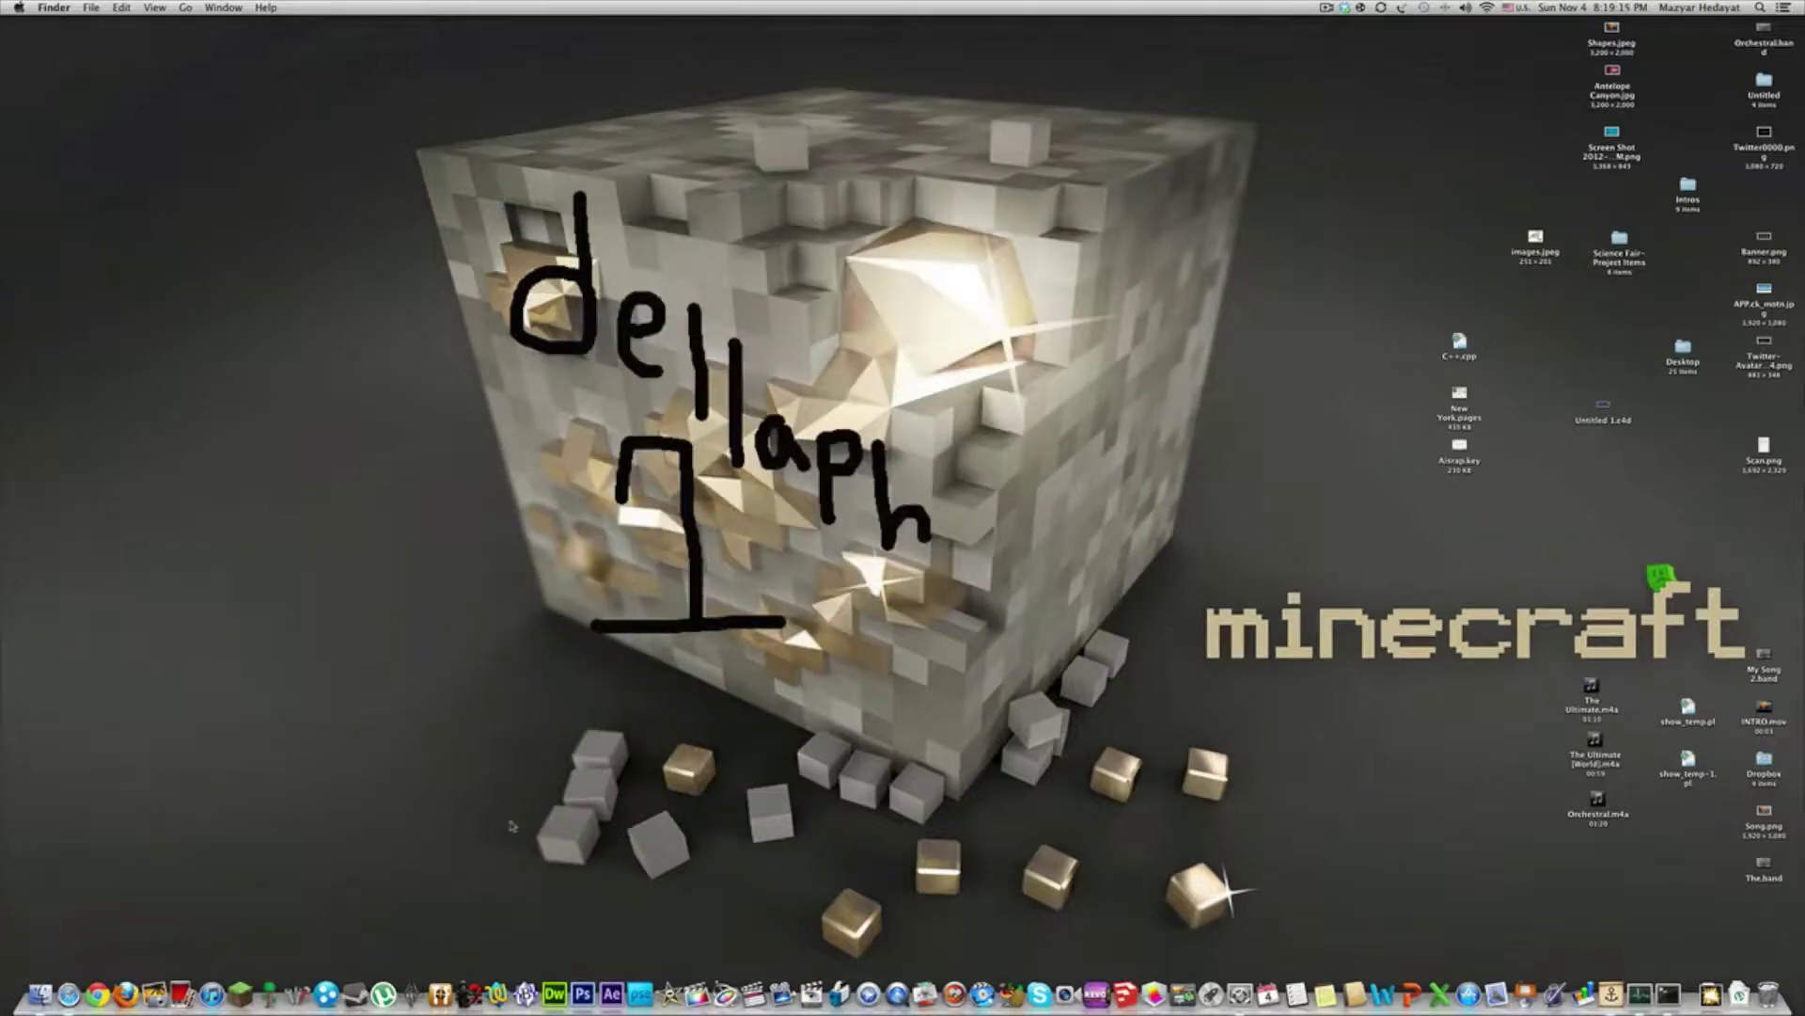
pyautogui.moveTo(1086, 945); pyautogui.dragTo(417, 153)
pyautogui.click(54, 968)
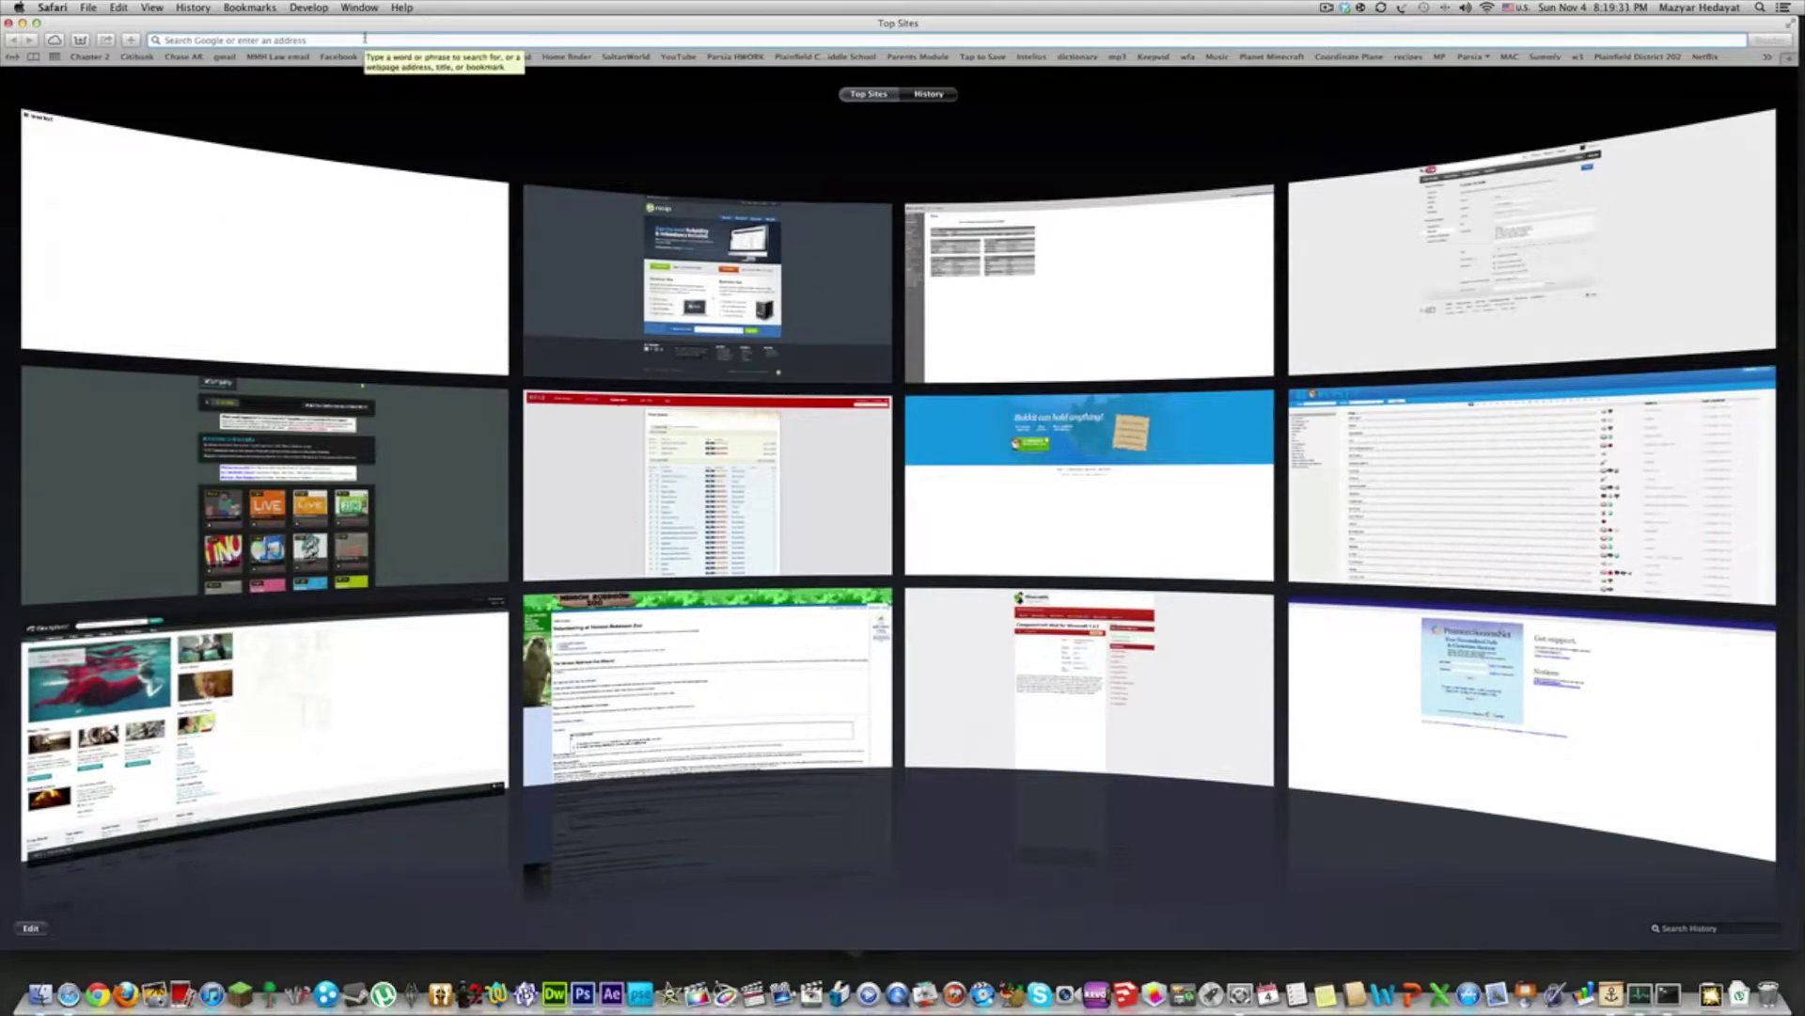
pyautogui.click(365, 40)
pyautogui.write('192.16')
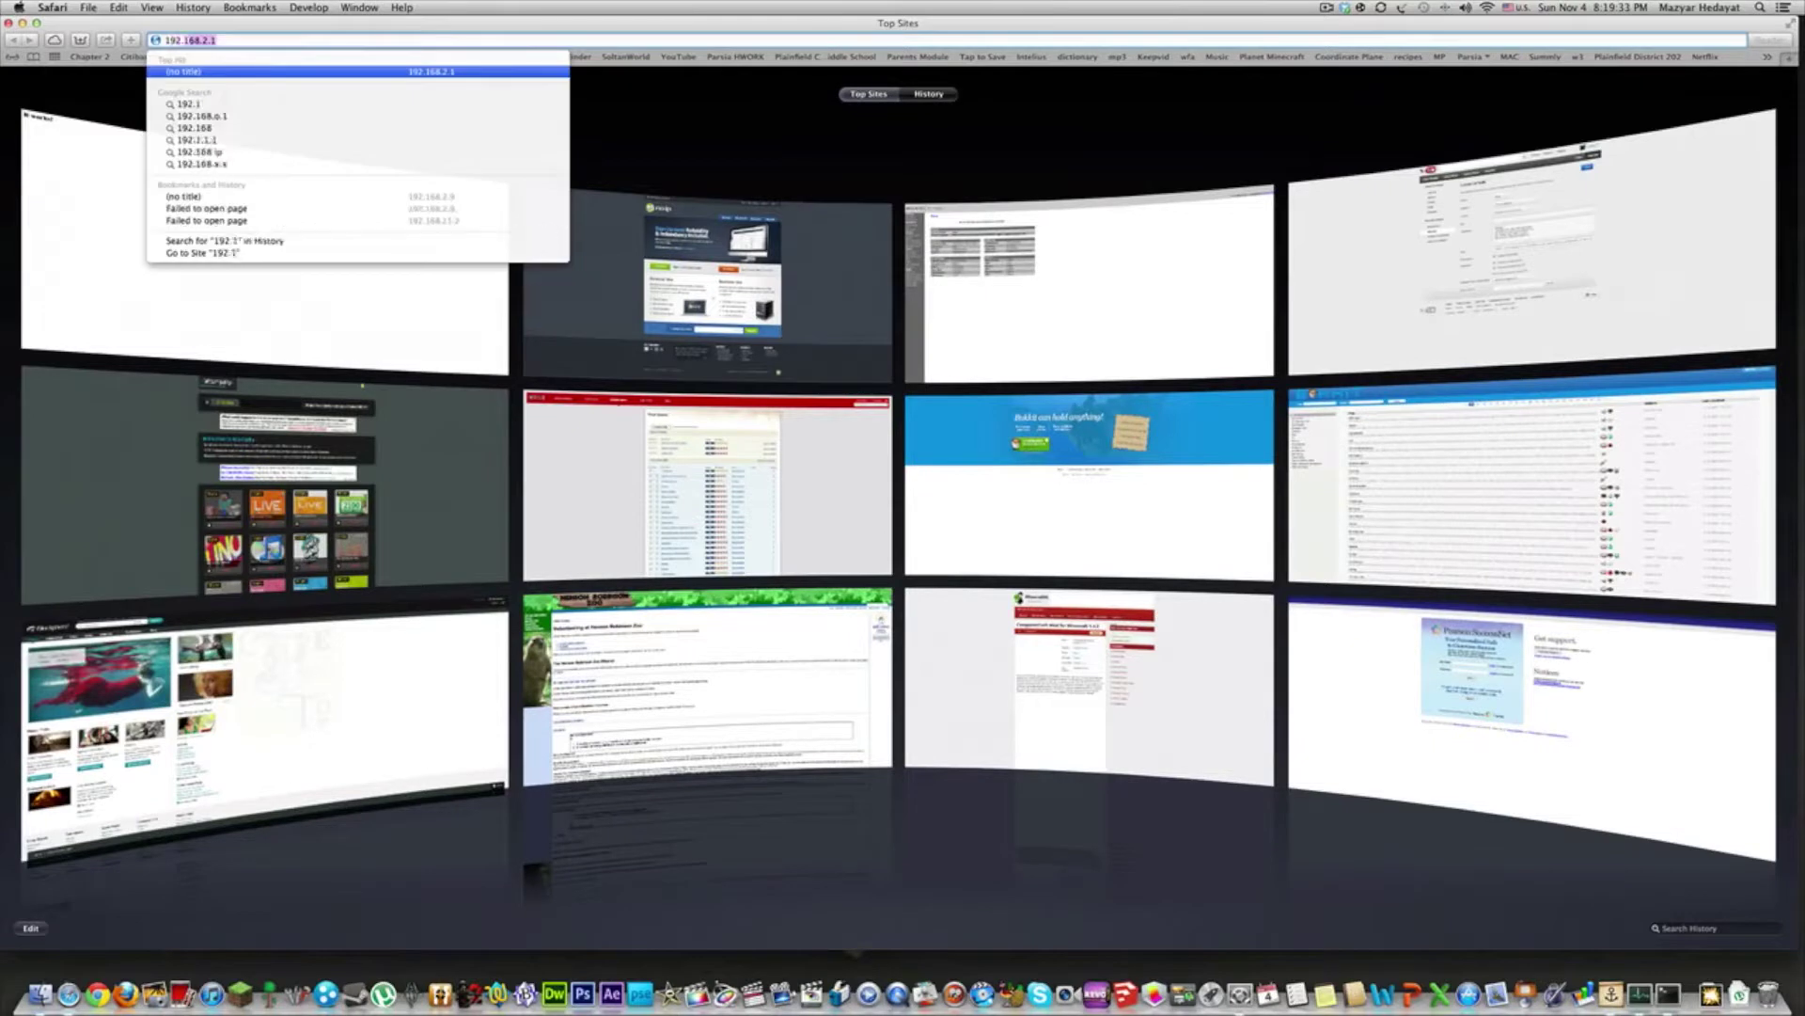
pyautogui.write('8')
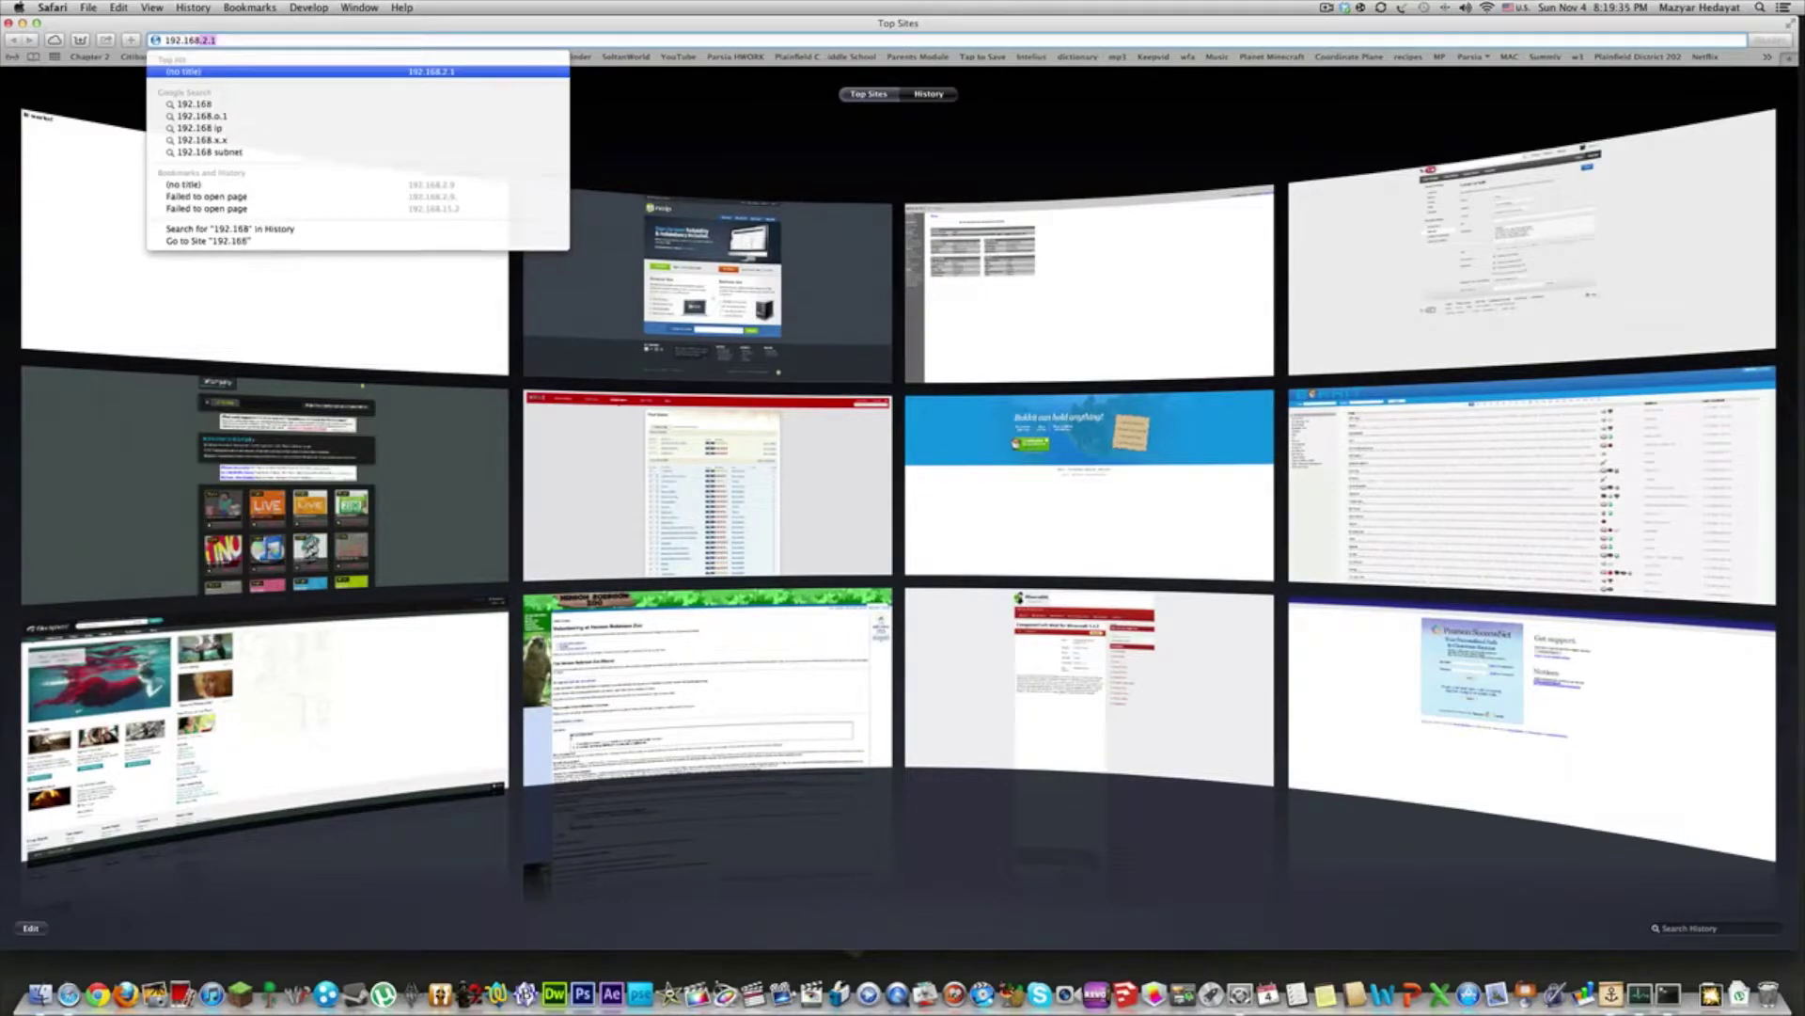
pyautogui.write('.2.1/')
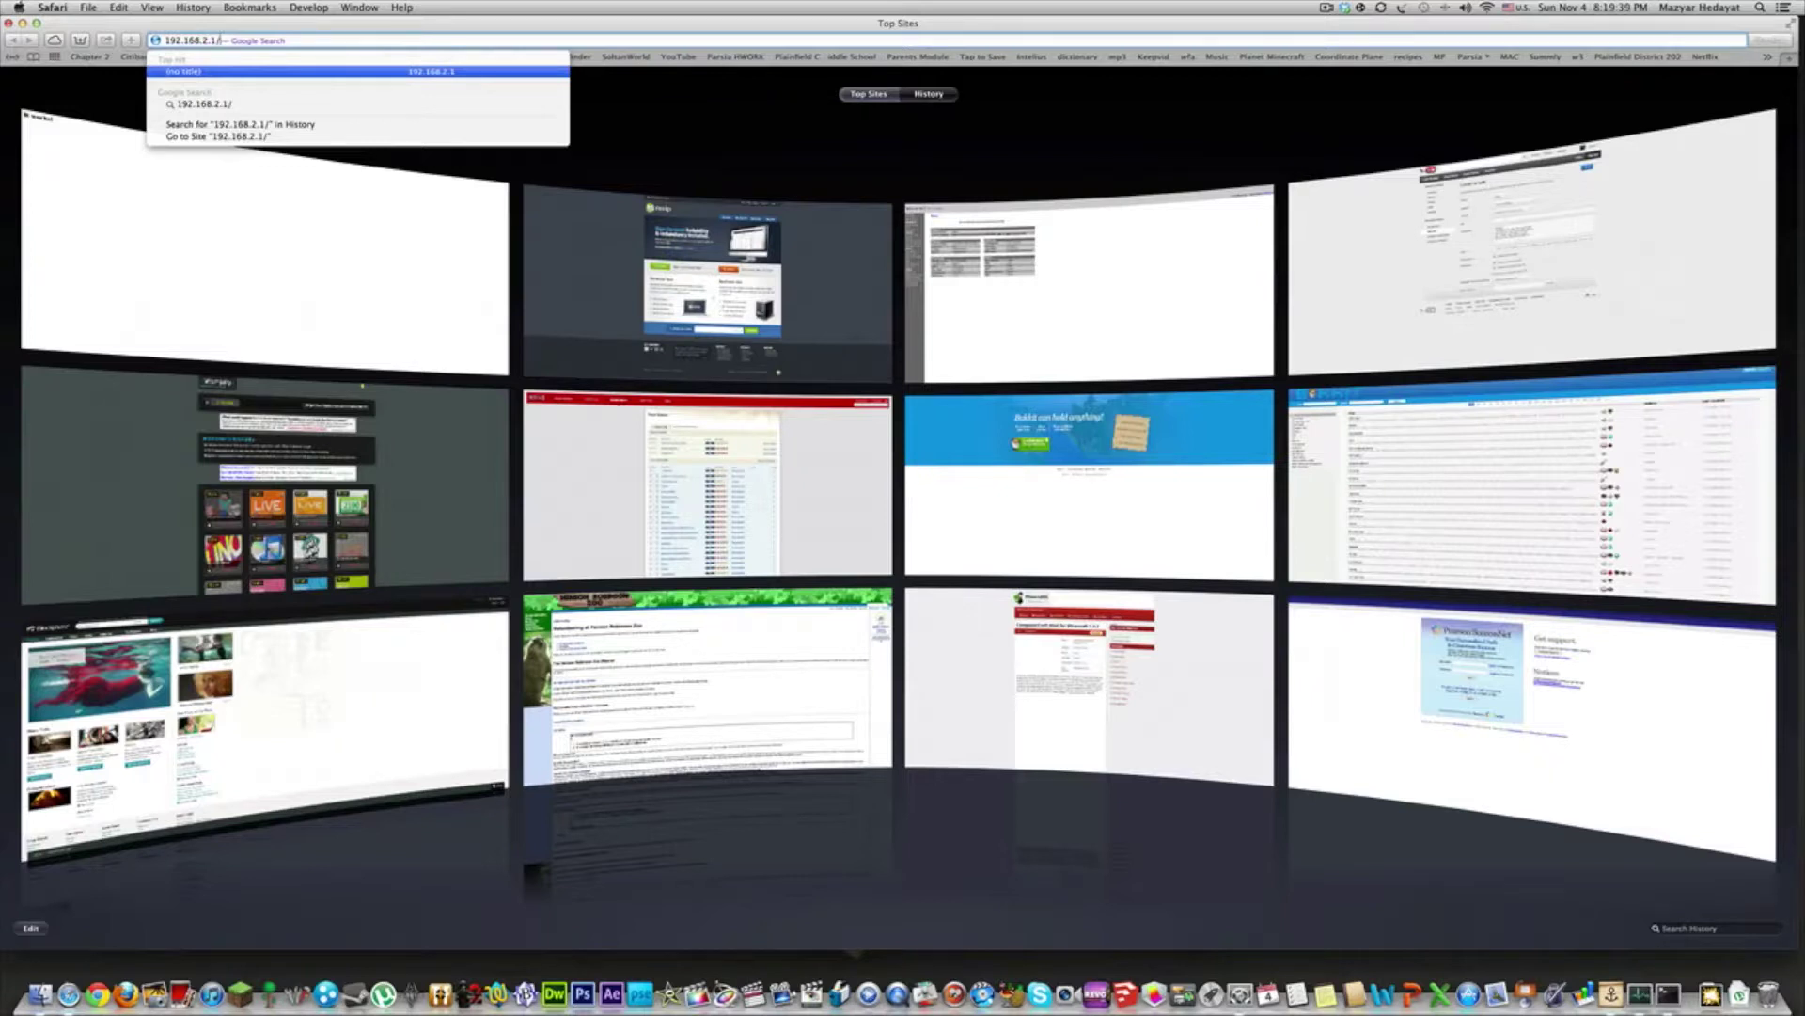
pyautogui.press('super+q')
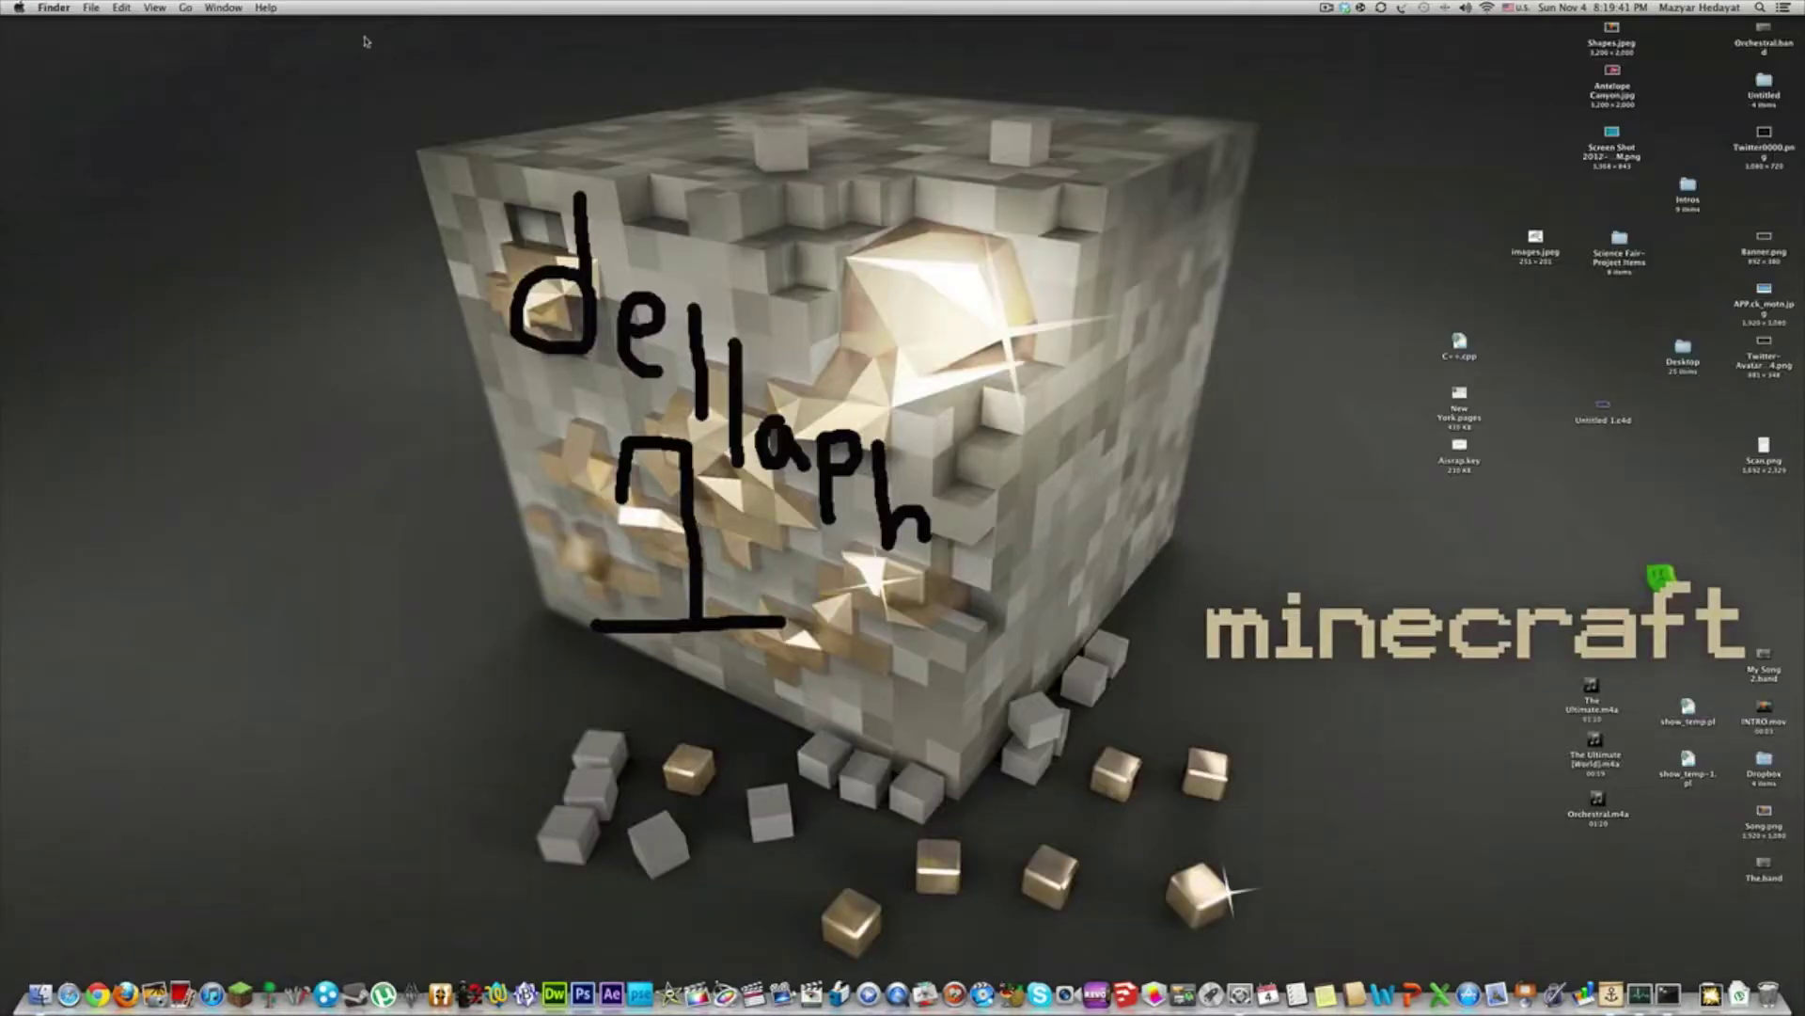